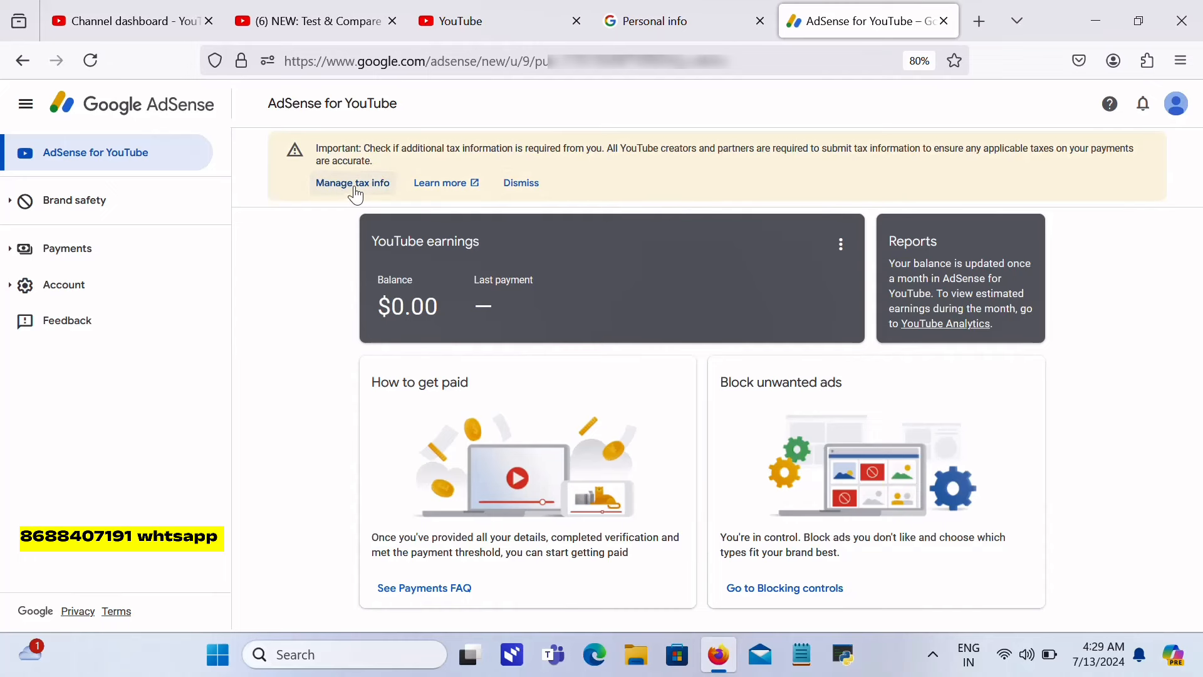
Step: Open Manage tax info from the warning banner and scroll to the United States section
click(341, 190)
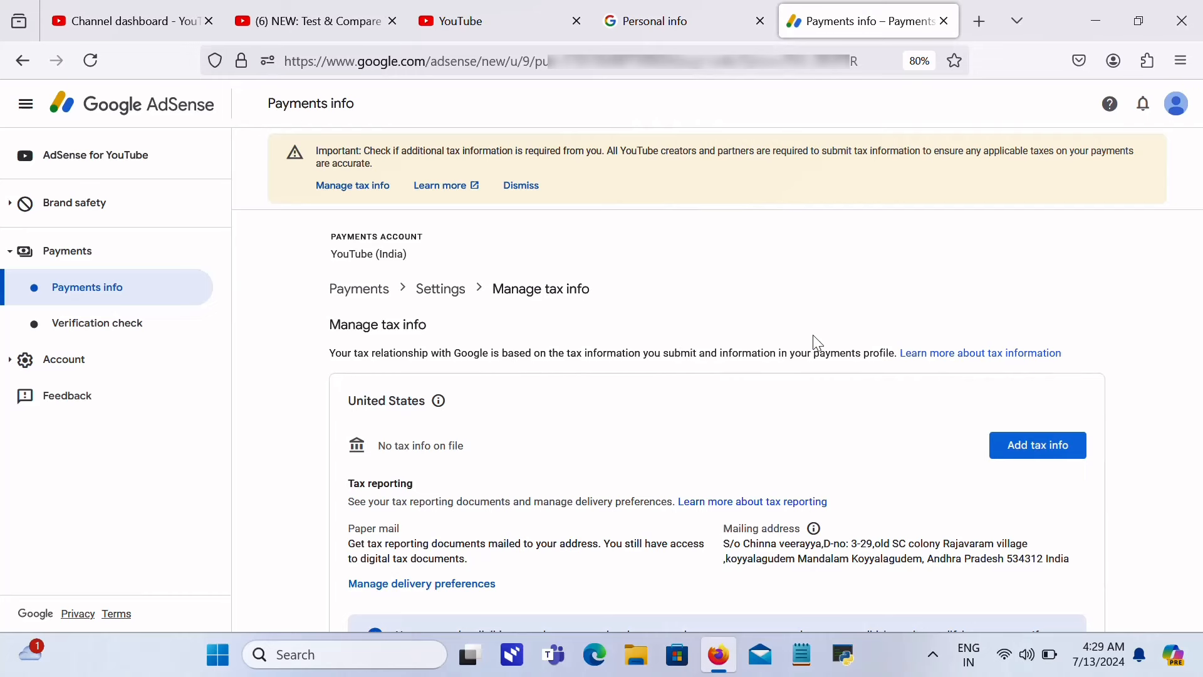
scroll(1197, 320, down, 2)
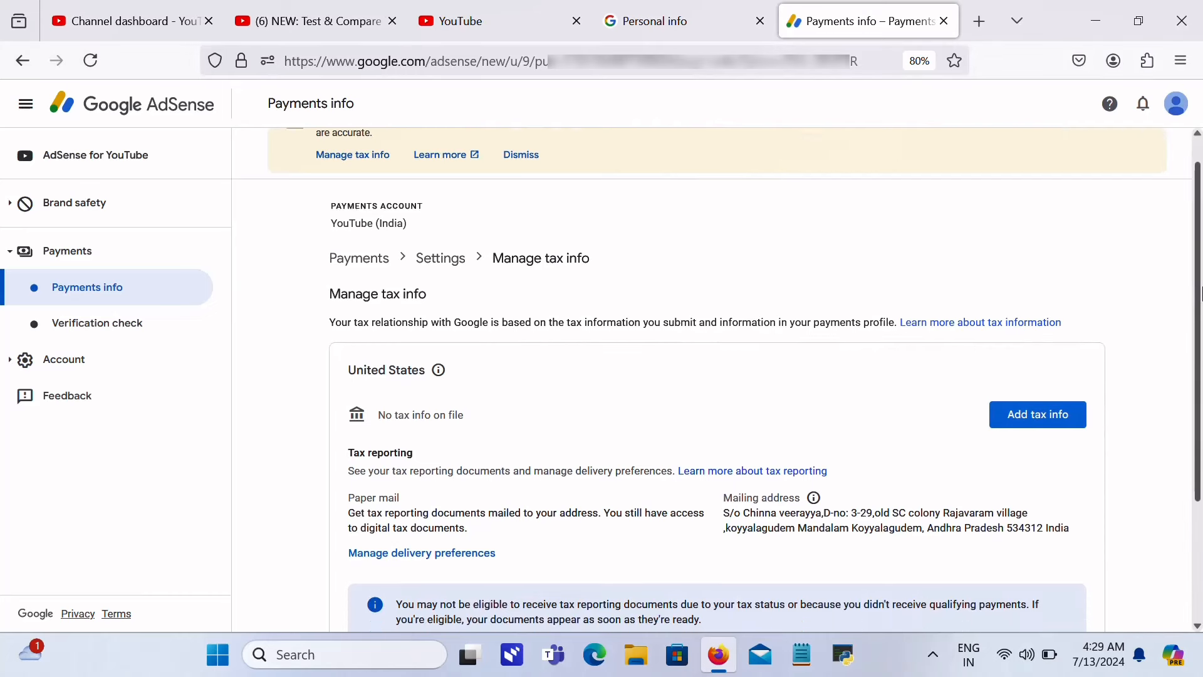
scroll(1200, 321, down, 1)
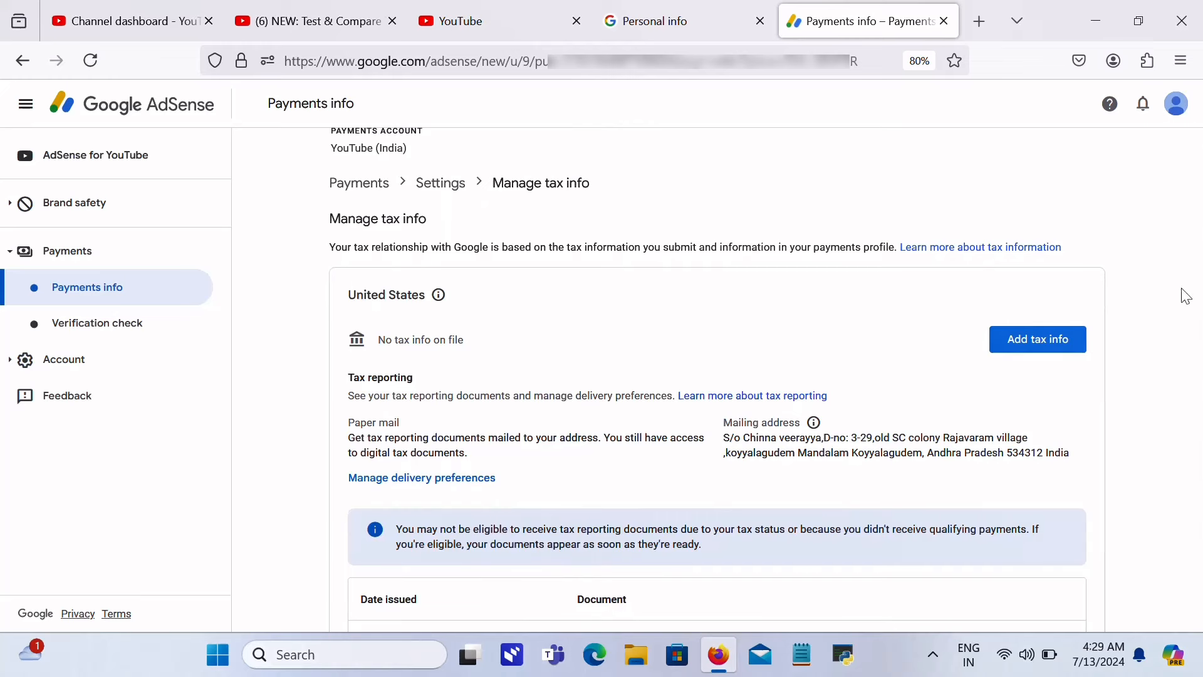
Step: Add United States tax info and start the tax form
click(1056, 344)
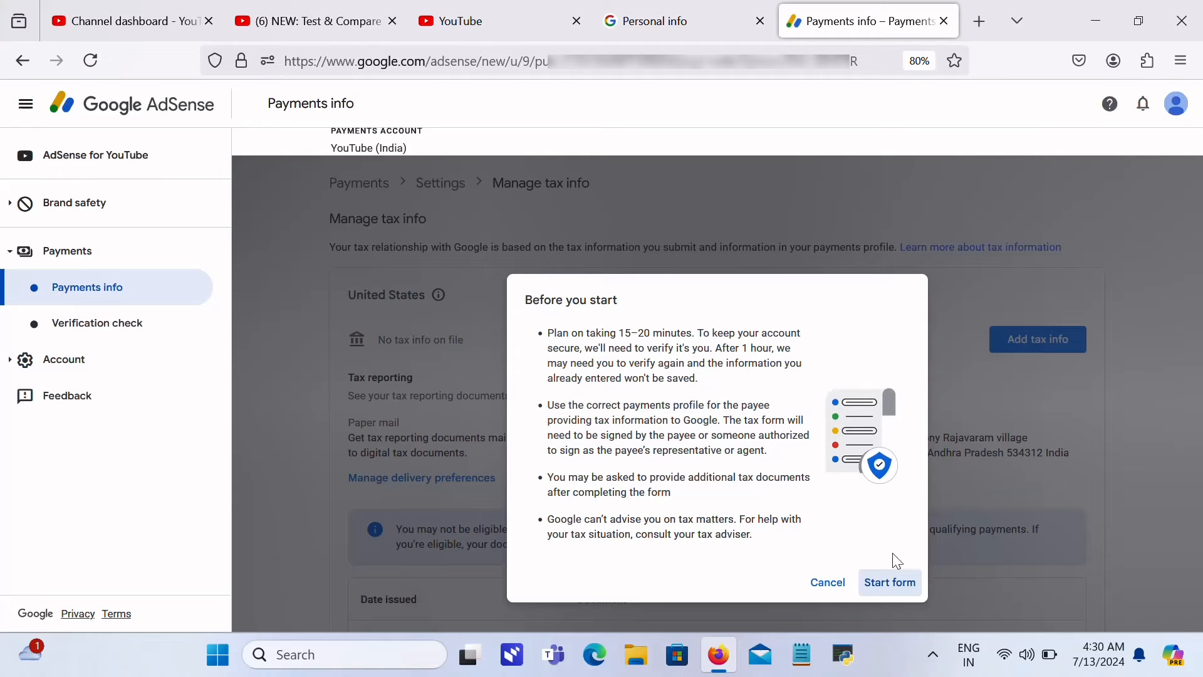
click(870, 585)
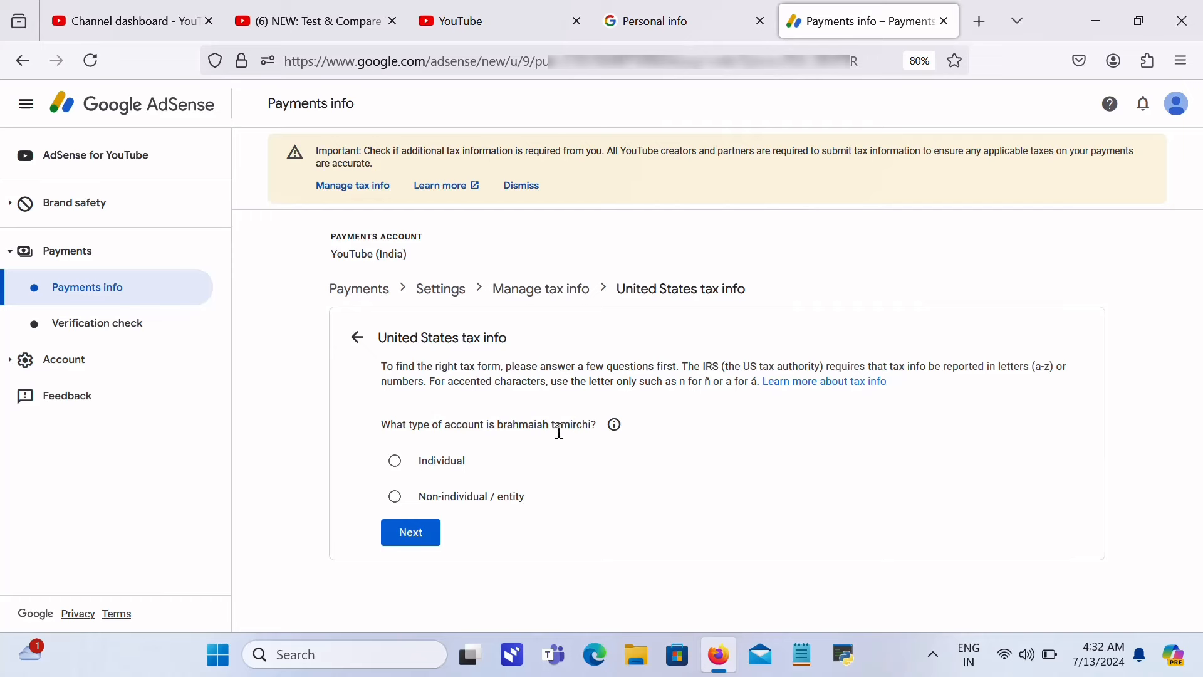
Step: Answer Individual and not a US citizen or resident, reaching the W-8BEN form choice
click(396, 465)
click(414, 540)
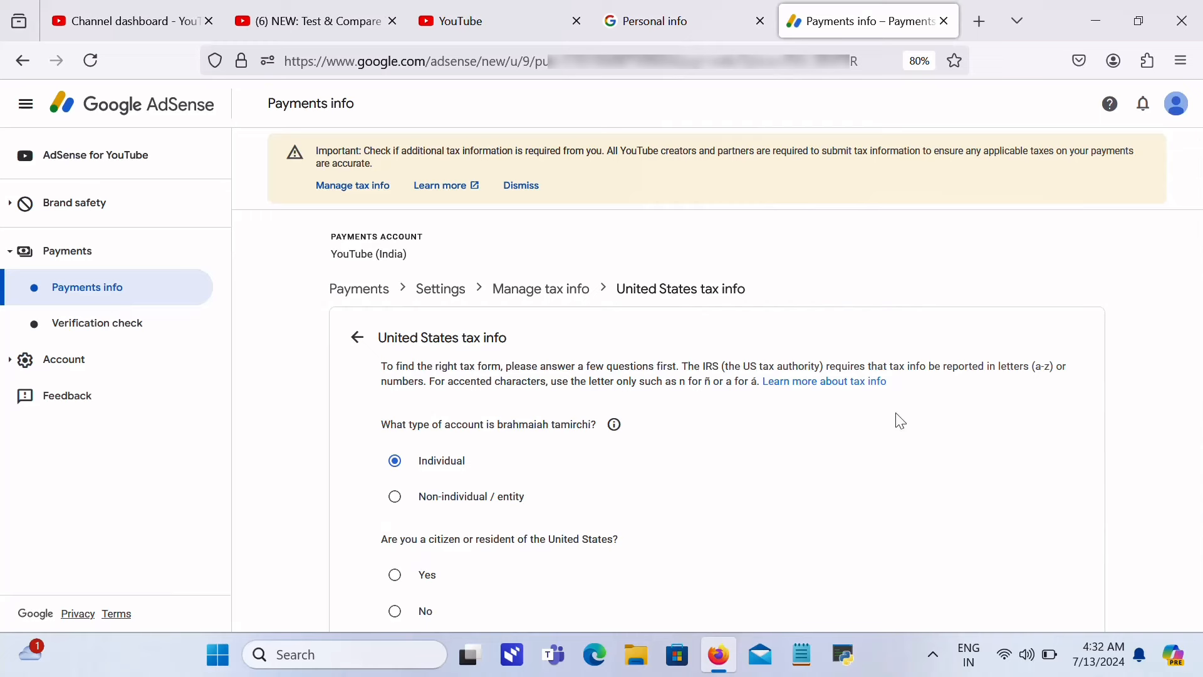
drag(1201, 308, 1202, 324)
click(1143, 350)
scroll(1143, 350, down, 1)
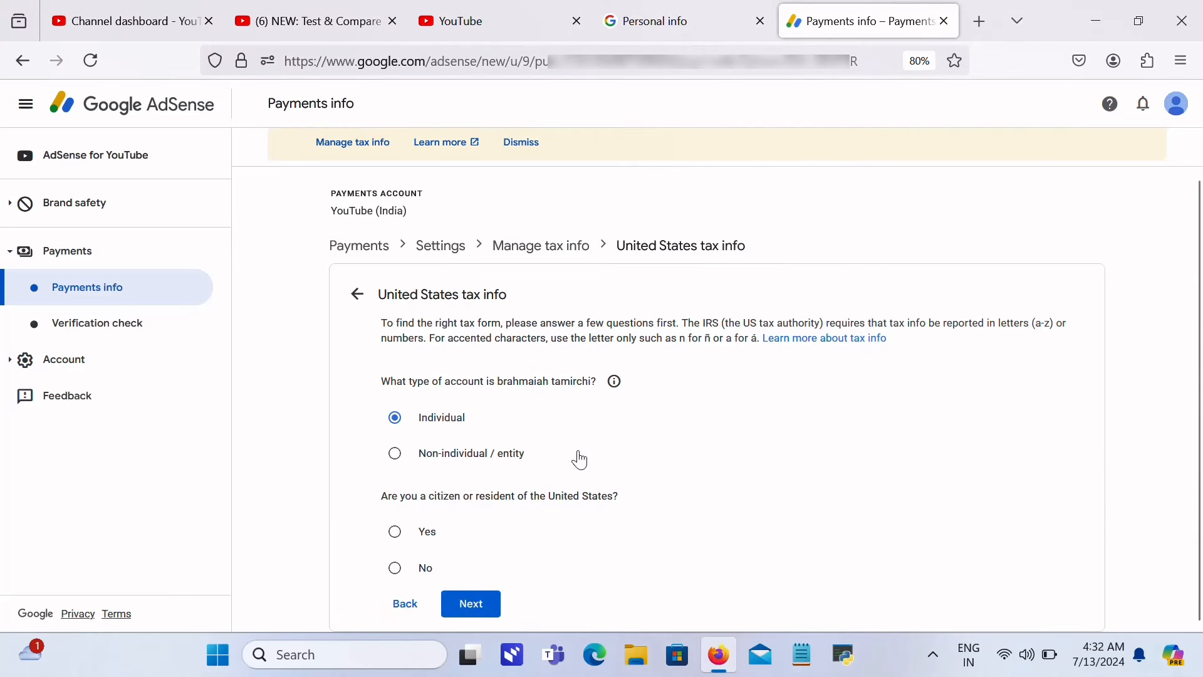
click(395, 568)
click(492, 609)
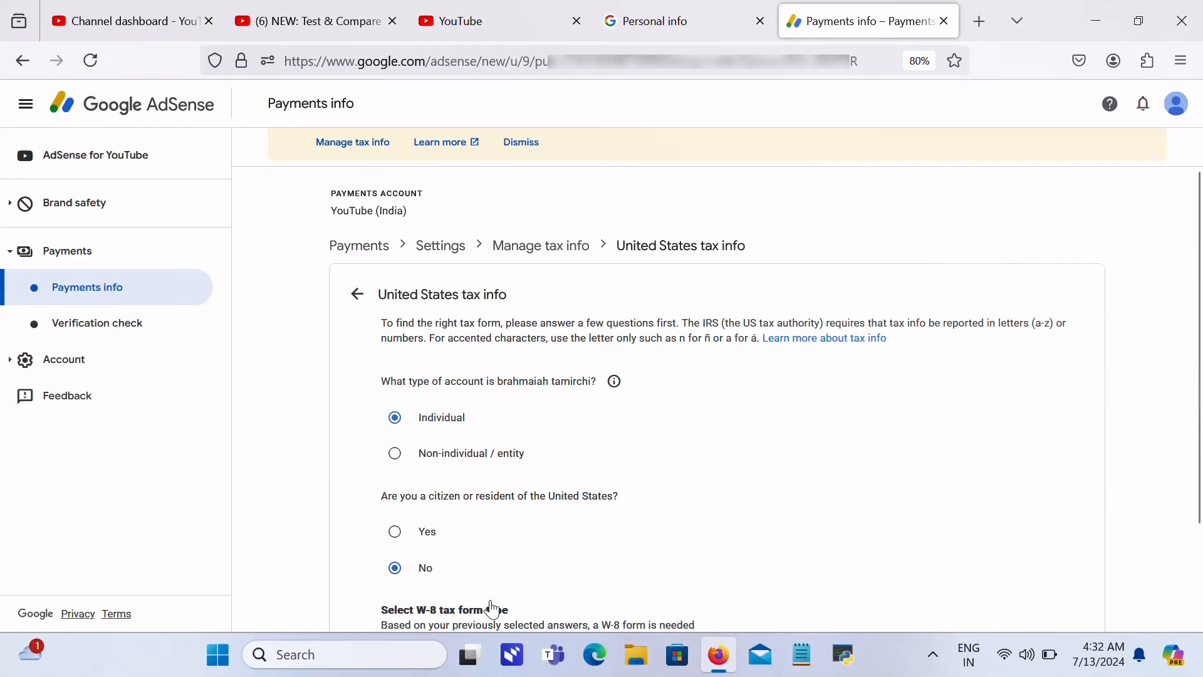
scroll(977, 501, down, 2)
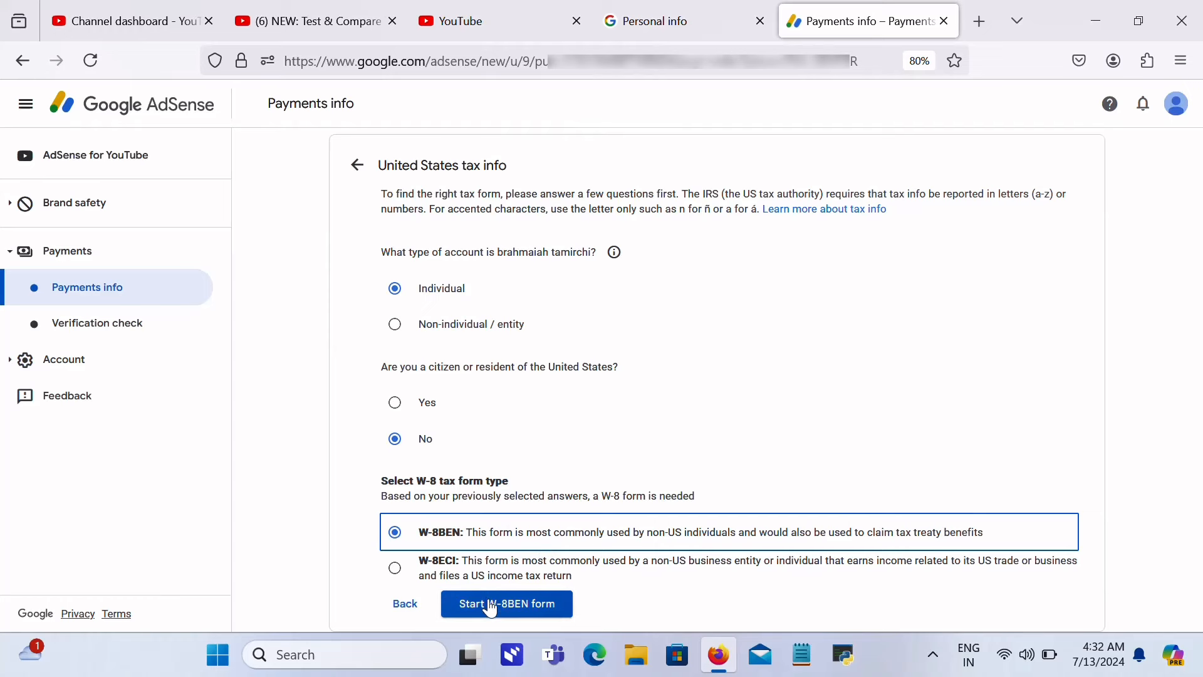
Step: Start the W-8BEN form and re-enter the beneficial owner's name, surname first
click(523, 610)
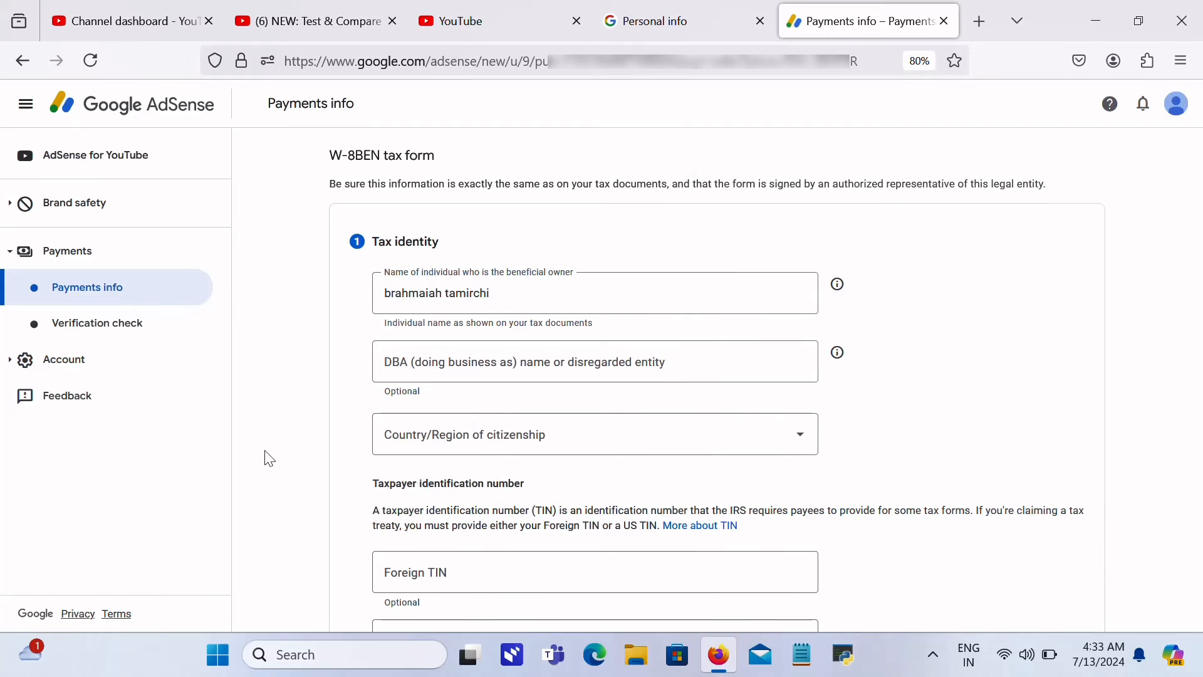
click(573, 306)
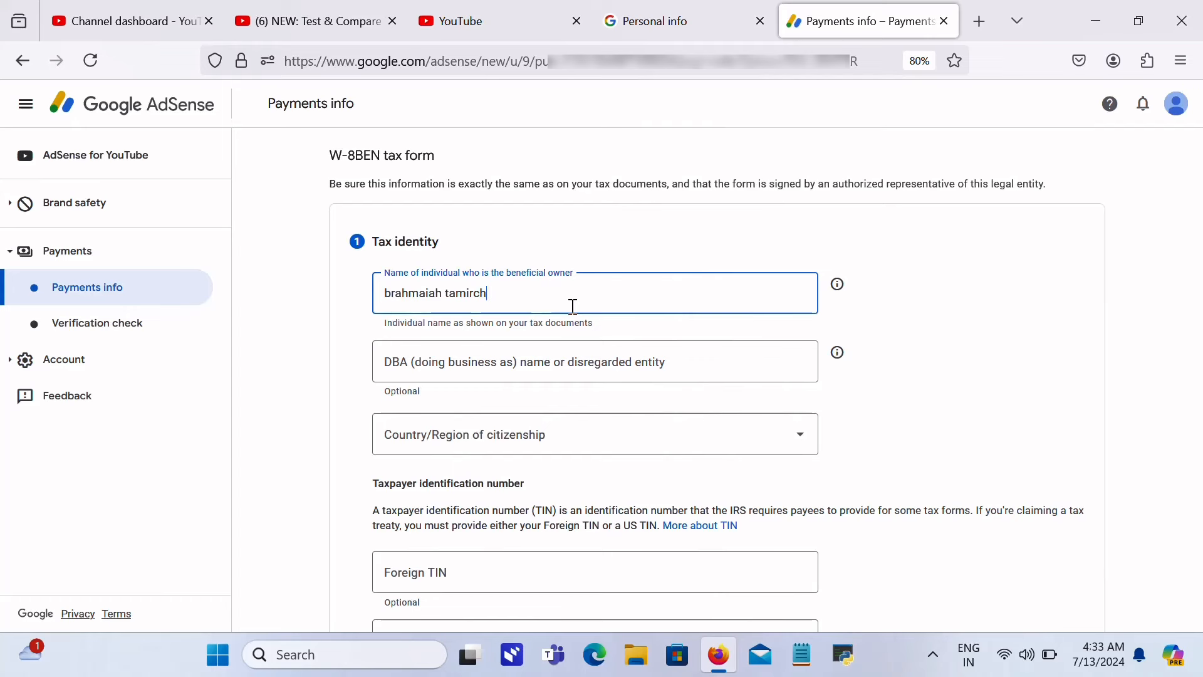
key(BackSpace)
key(BackSpace)
key(BackSpace)
key(BackSpace)
key(BackSpace)
key(BackSpace)
key(BackSpace)
key(BackSpace)
key(BackSpace)
key(BackSpace)
key(BackSpace)
key(BackSpace)
key(BackSpace)
key(BackSpace)
key(BackSpace)
key(BackSpace)
key(BackSpace)
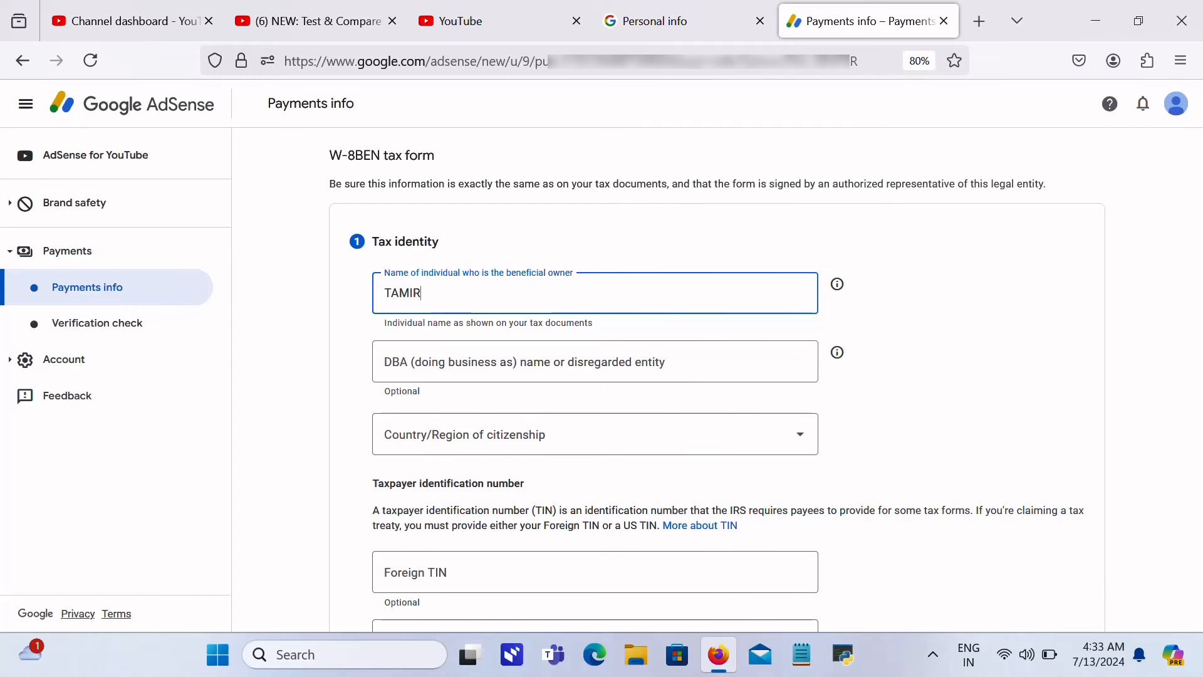
Step: Set citizenship to India and enter the Foreign TIN
click(540, 421)
key(i)
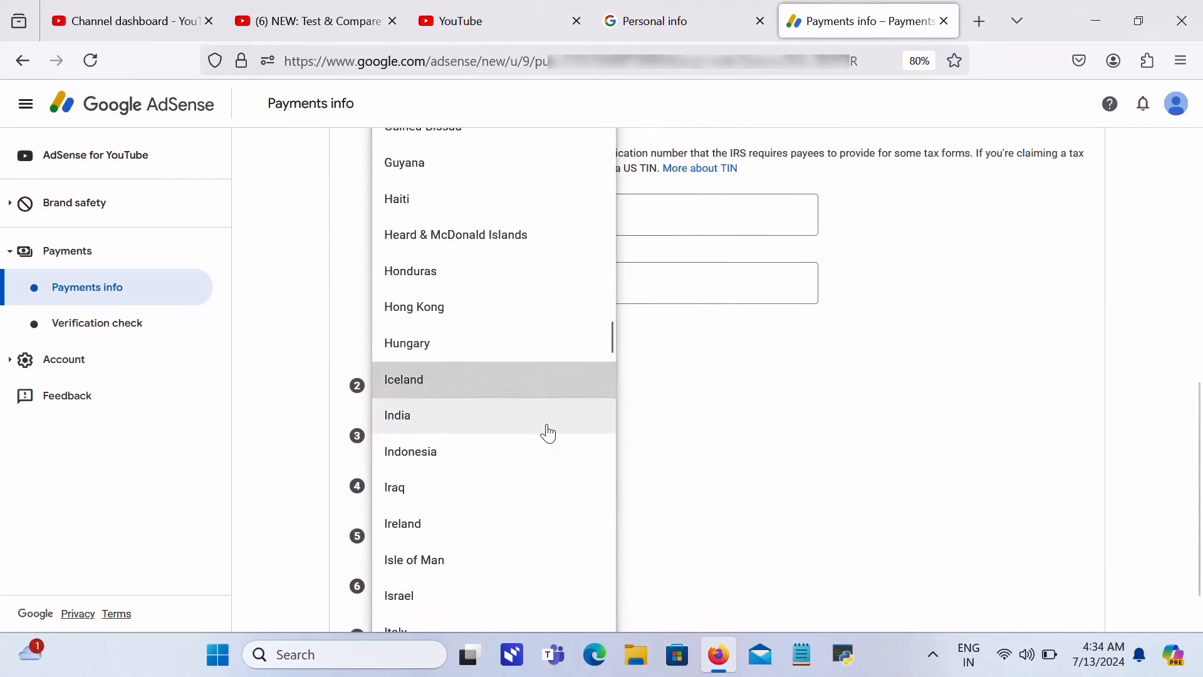
key(n)
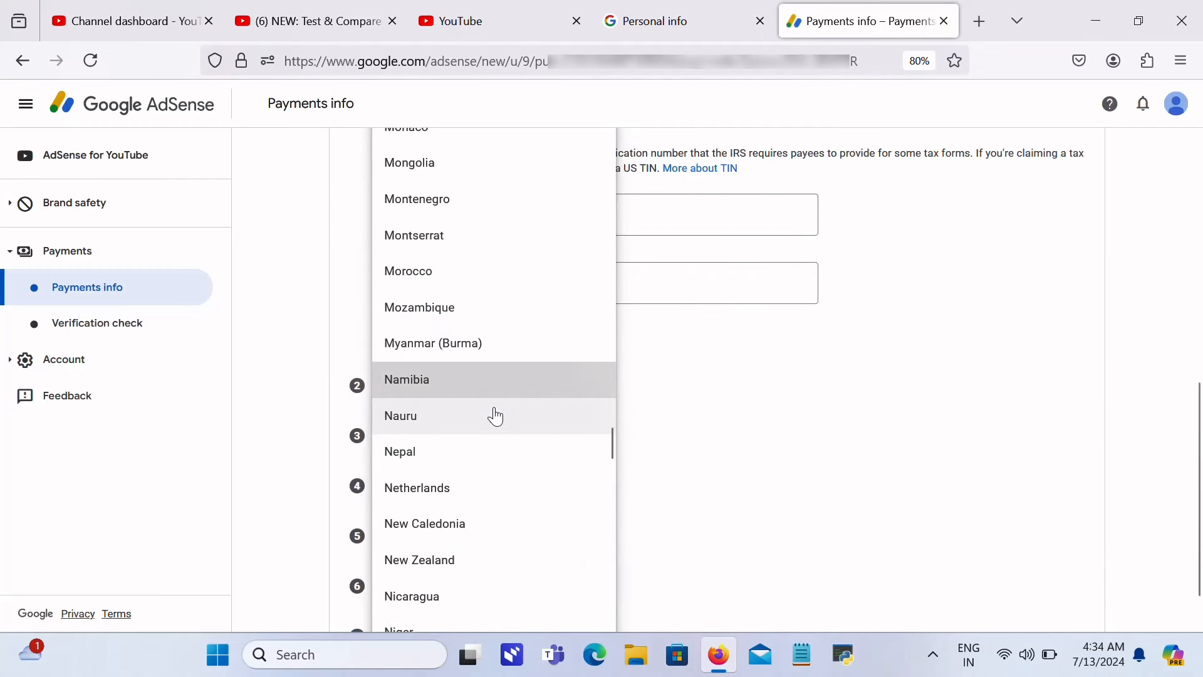
key(i)
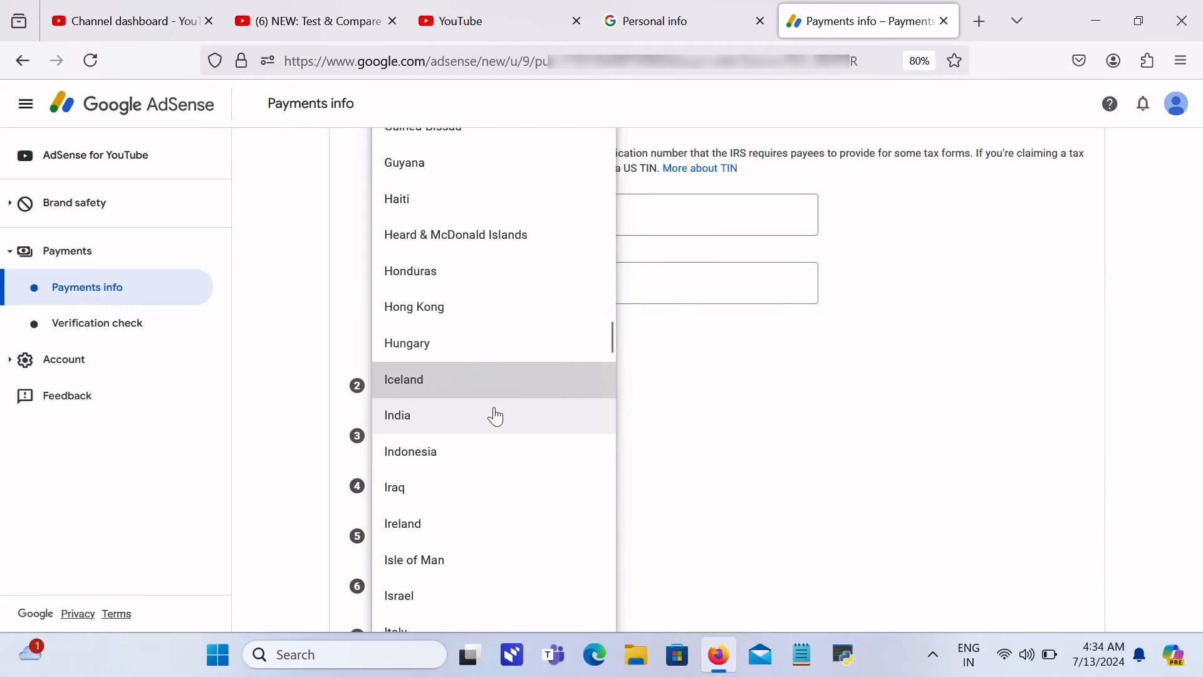
click(426, 416)
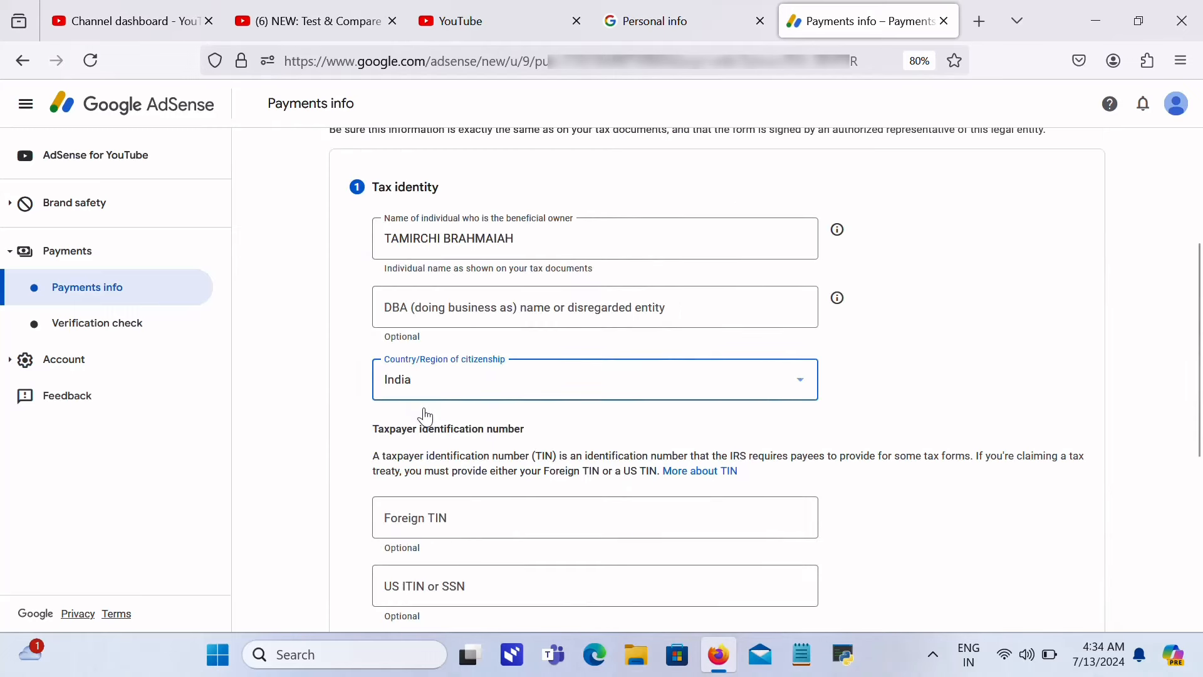
click(604, 524)
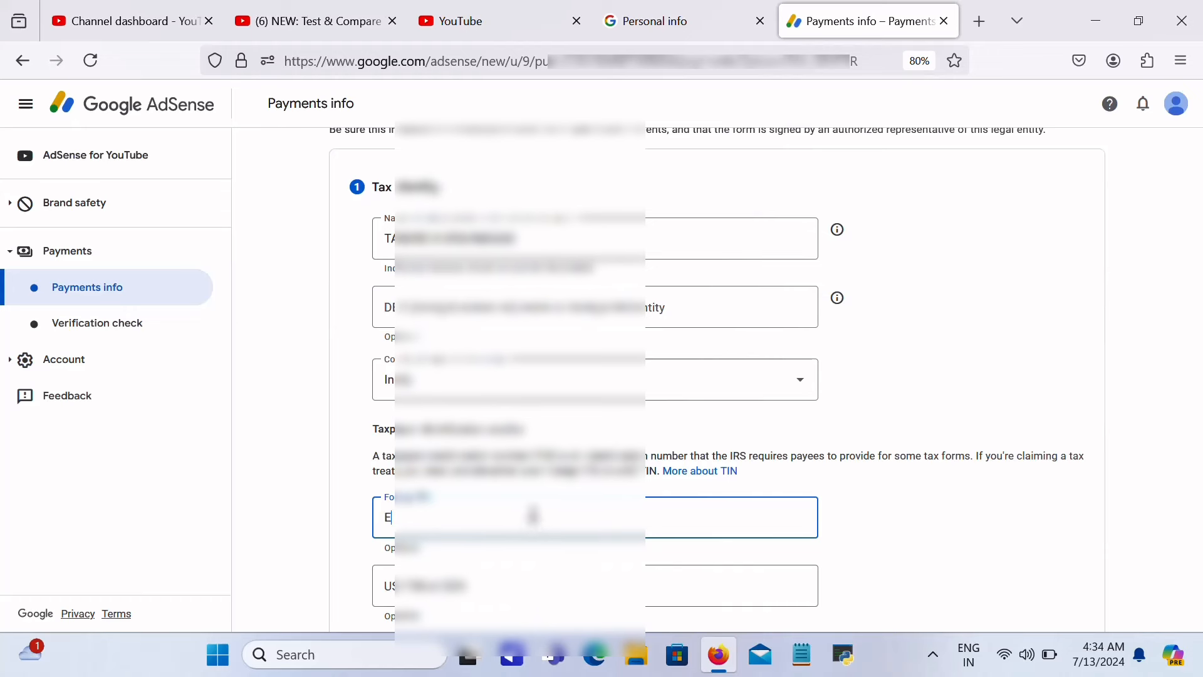
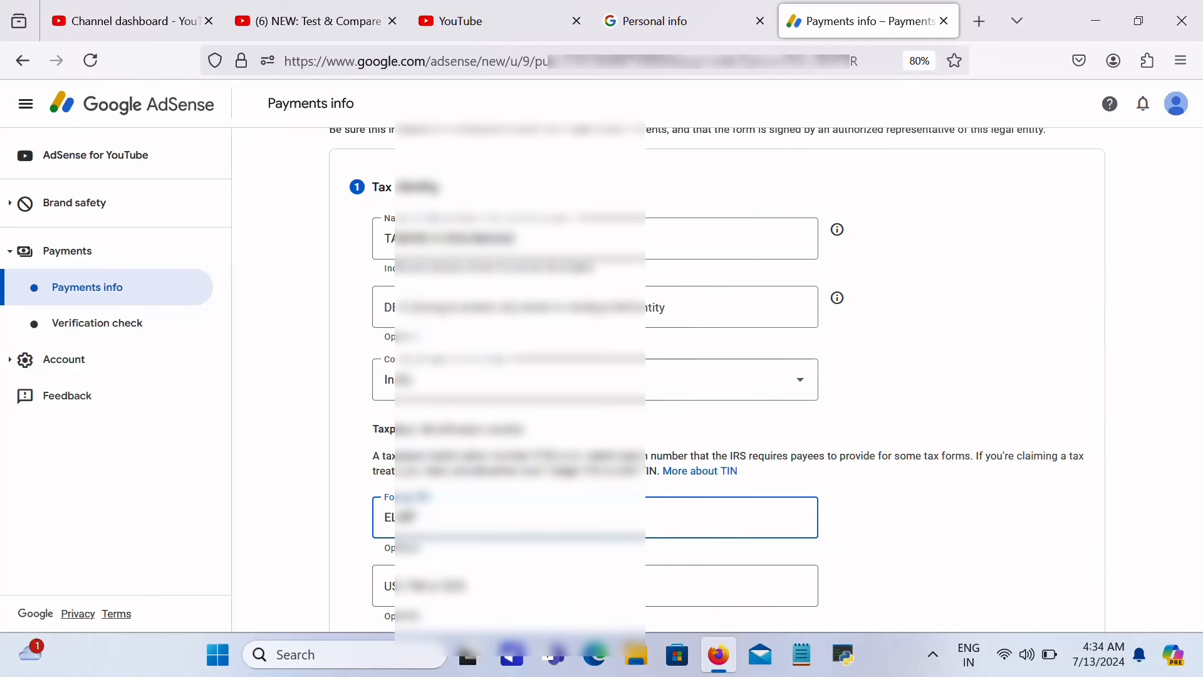
scroll(1175, 432, down, 5)
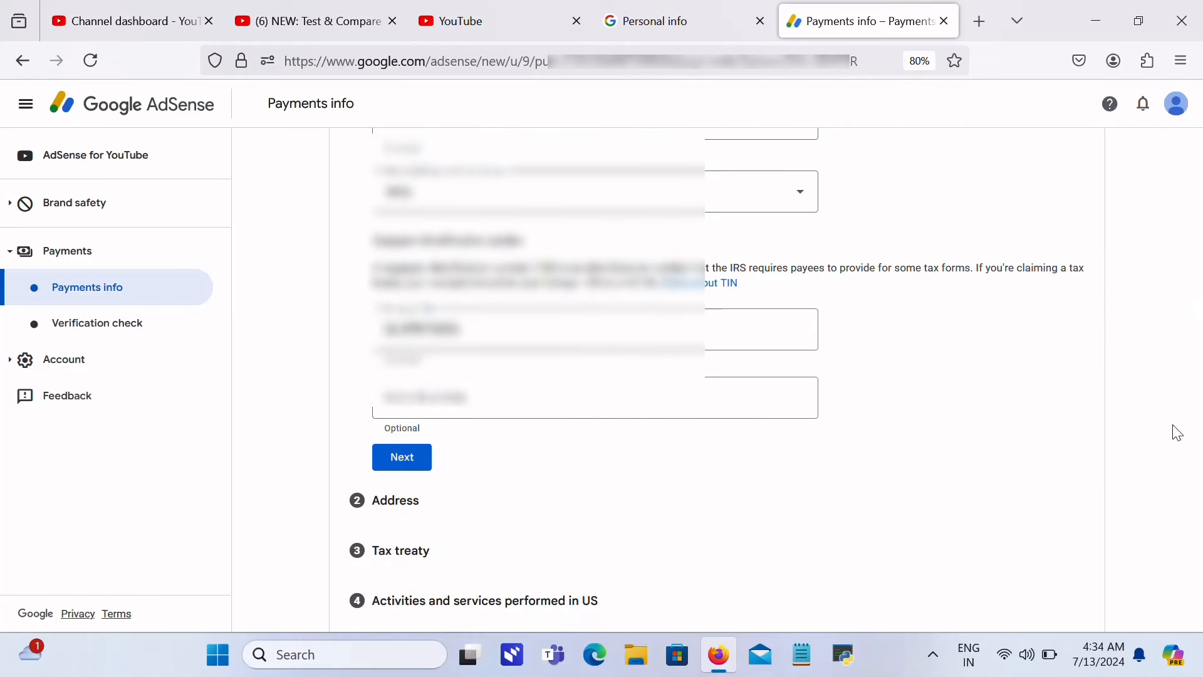
Step: Fill the permanent residence address from the saved suggestion, marking it as PO Box or in-care-of
click(415, 465)
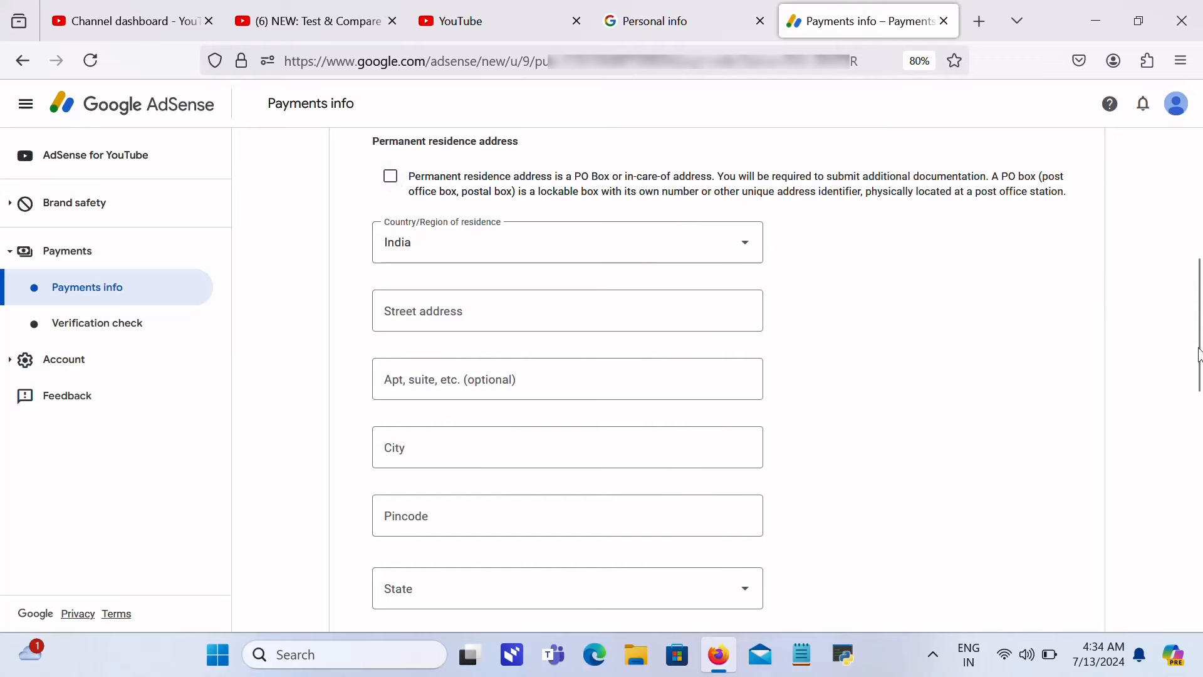
mouse_move(1196, 348)
mouse_down()
mouse_move(1199, 269)
mouse_move(1199, 332)
mouse_up()
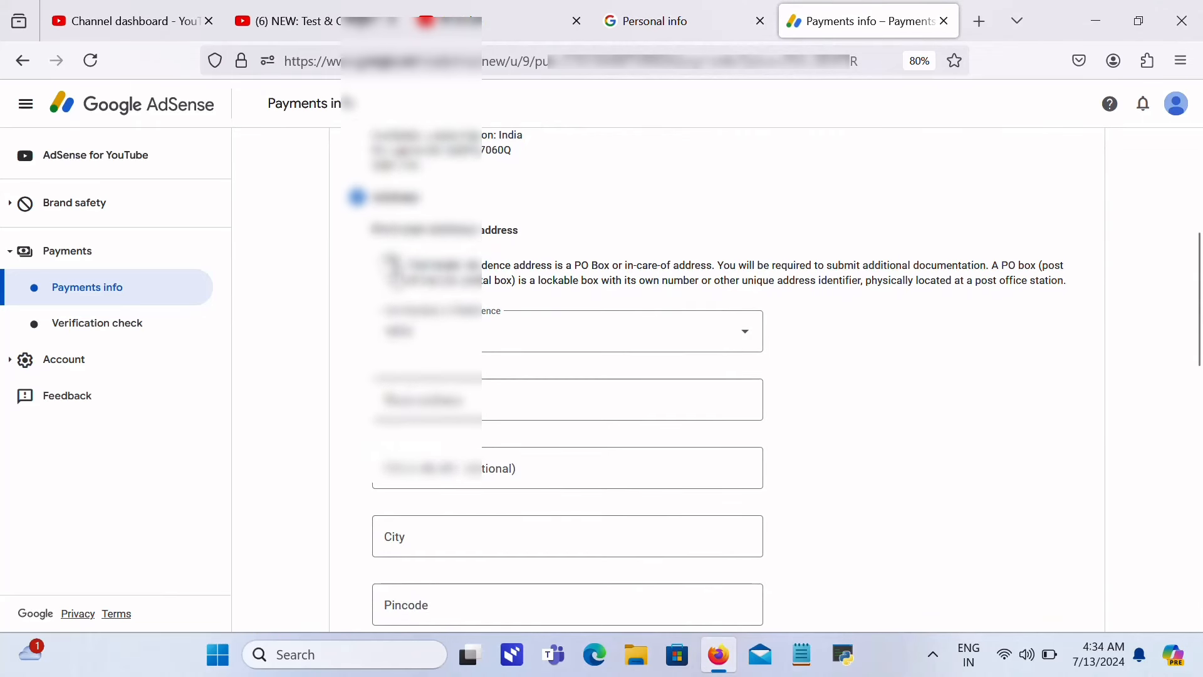
click(391, 263)
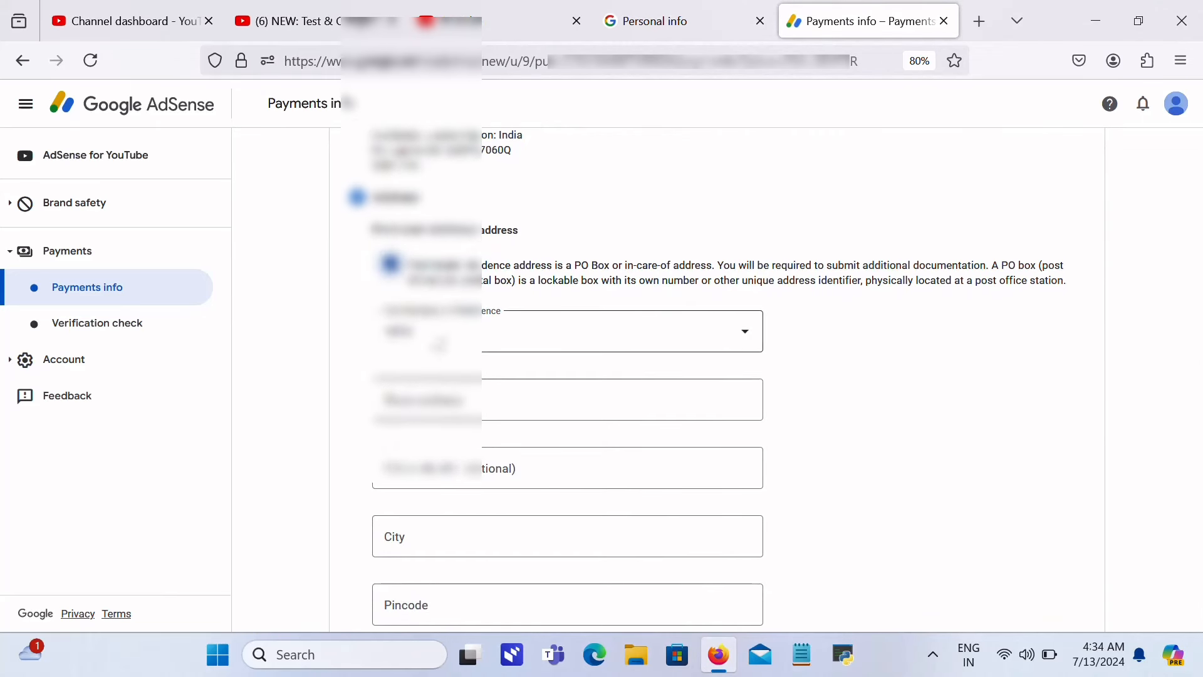
click(476, 401)
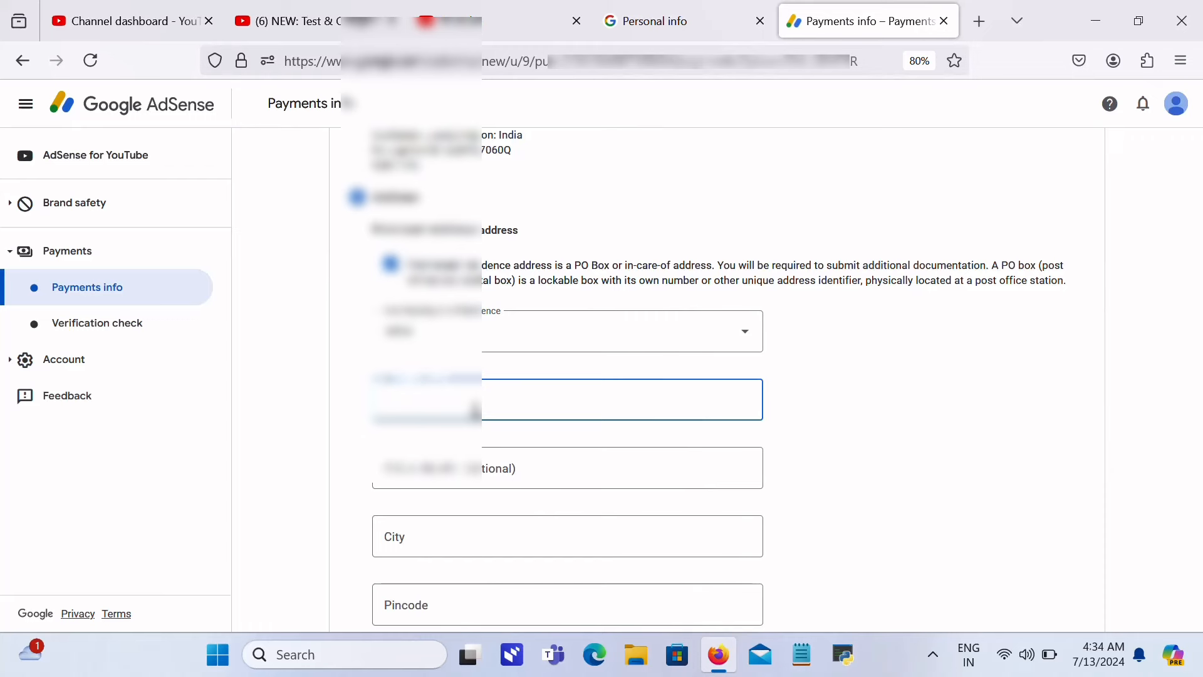
click(678, 445)
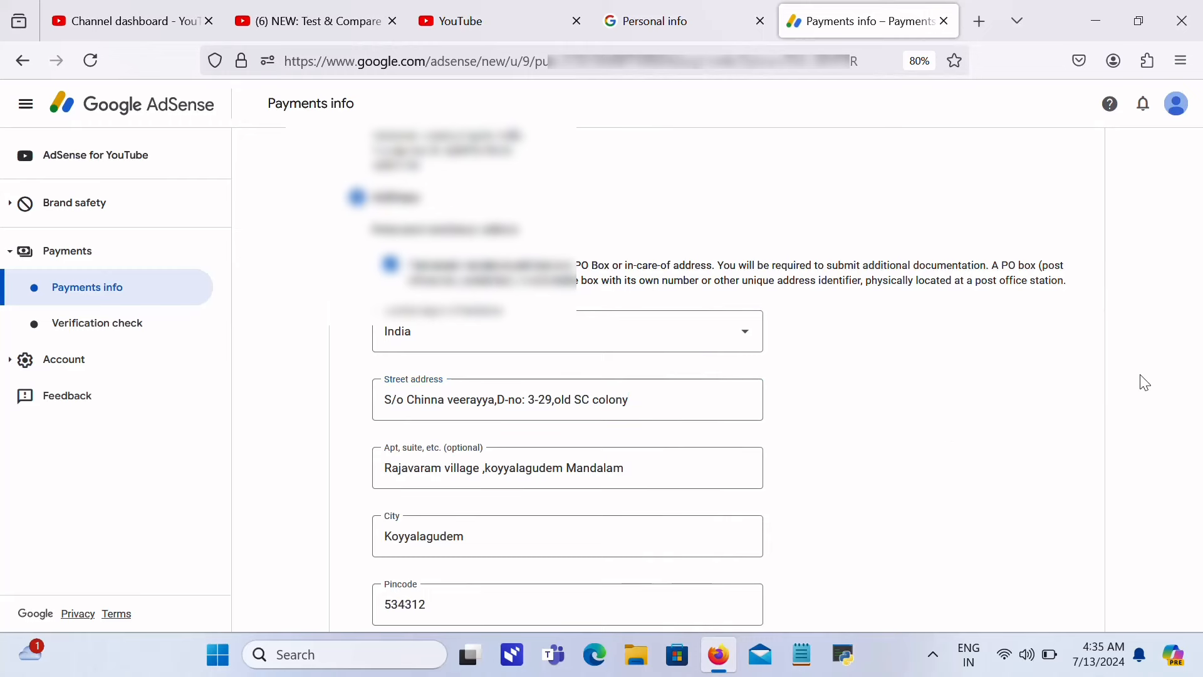
Step: Mark the mailing address as the same as the residence address and review the fields
scroll(1144, 382, down, 5)
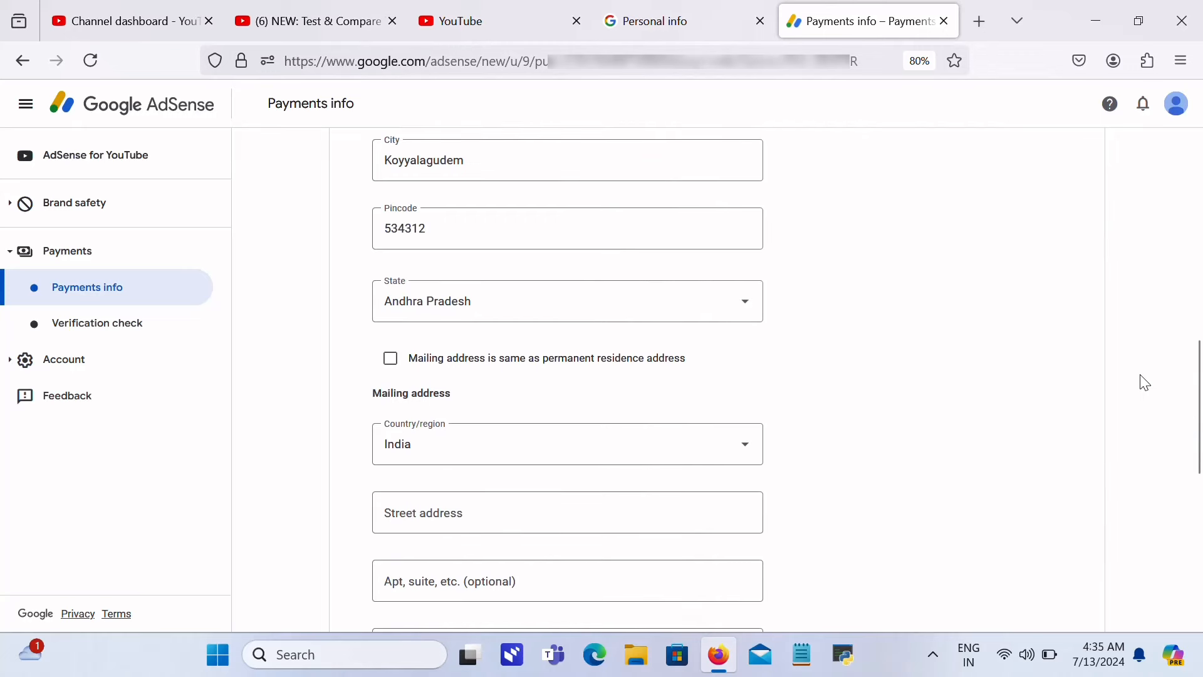
scroll(1144, 382, up, 2)
scroll(1144, 383, up, 4)
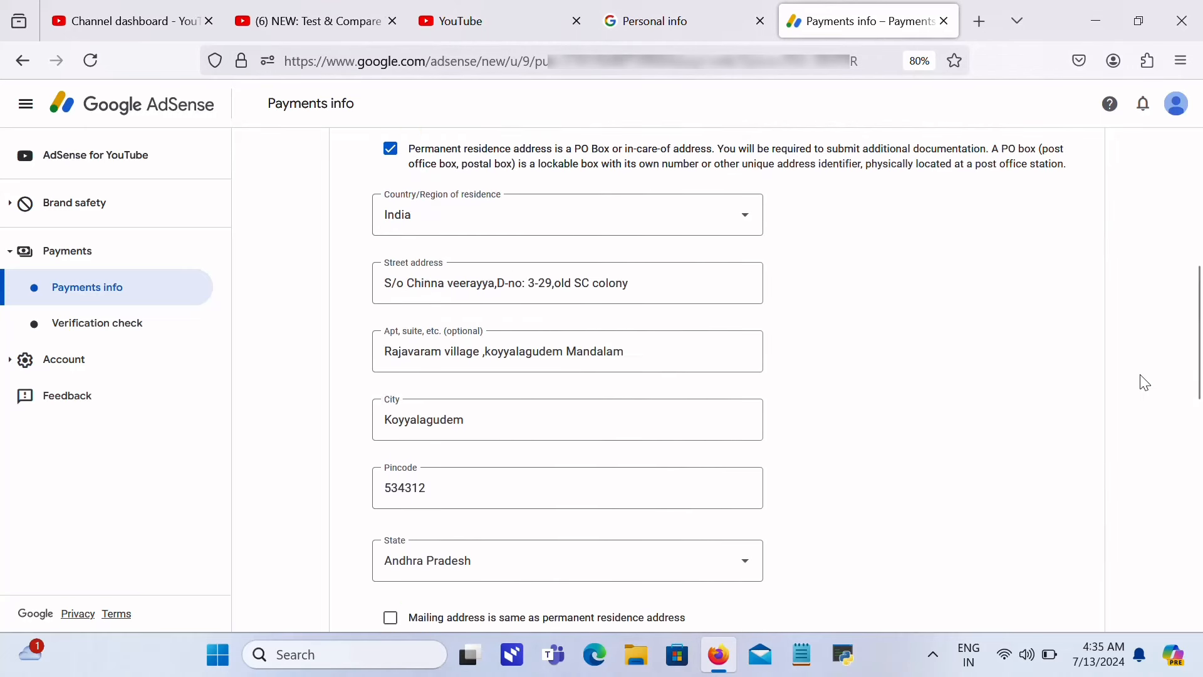
scroll(1143, 383, down, 3)
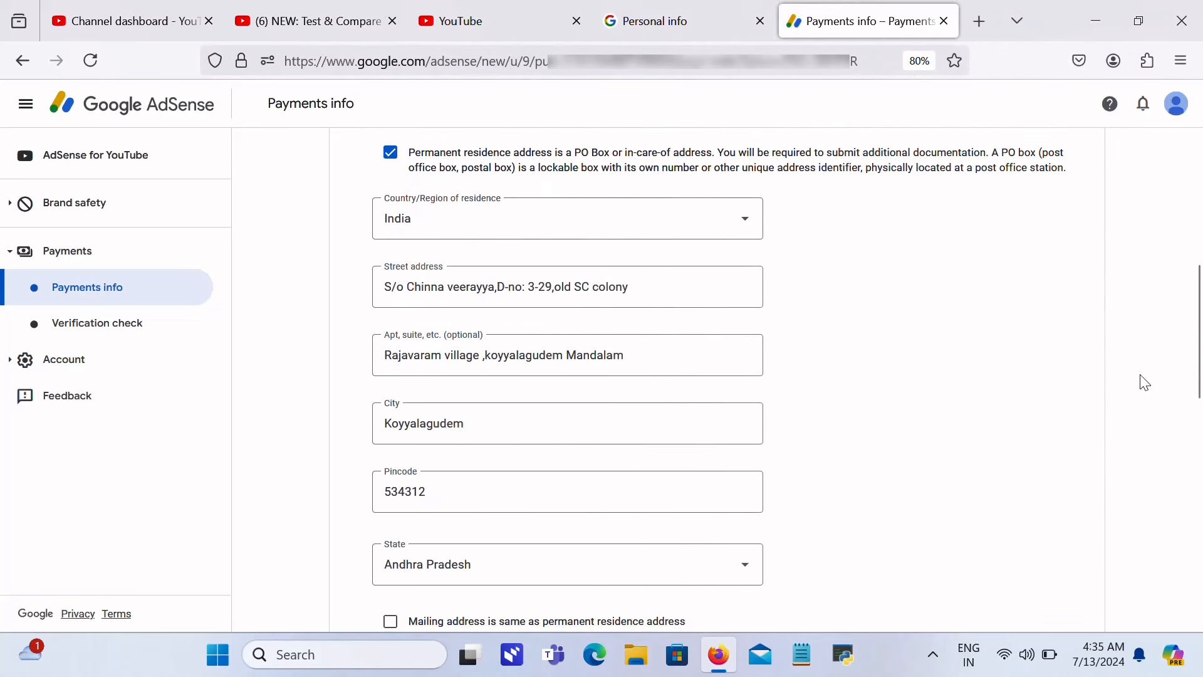
scroll(1143, 382, down, 3)
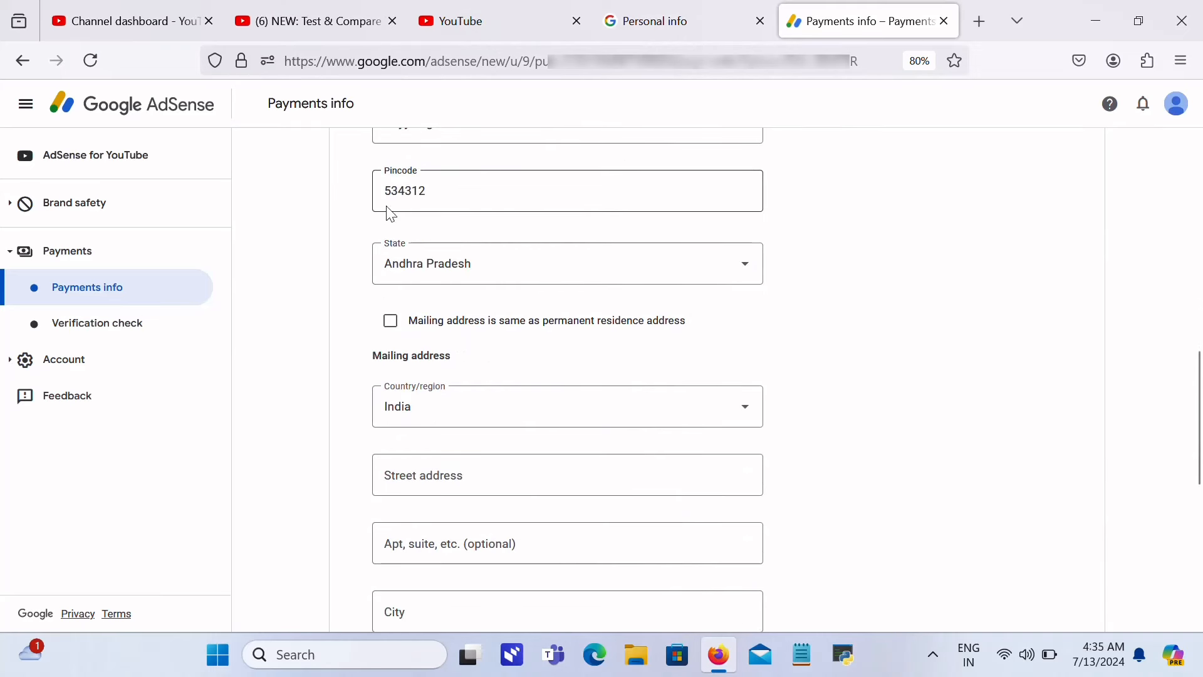
click(391, 322)
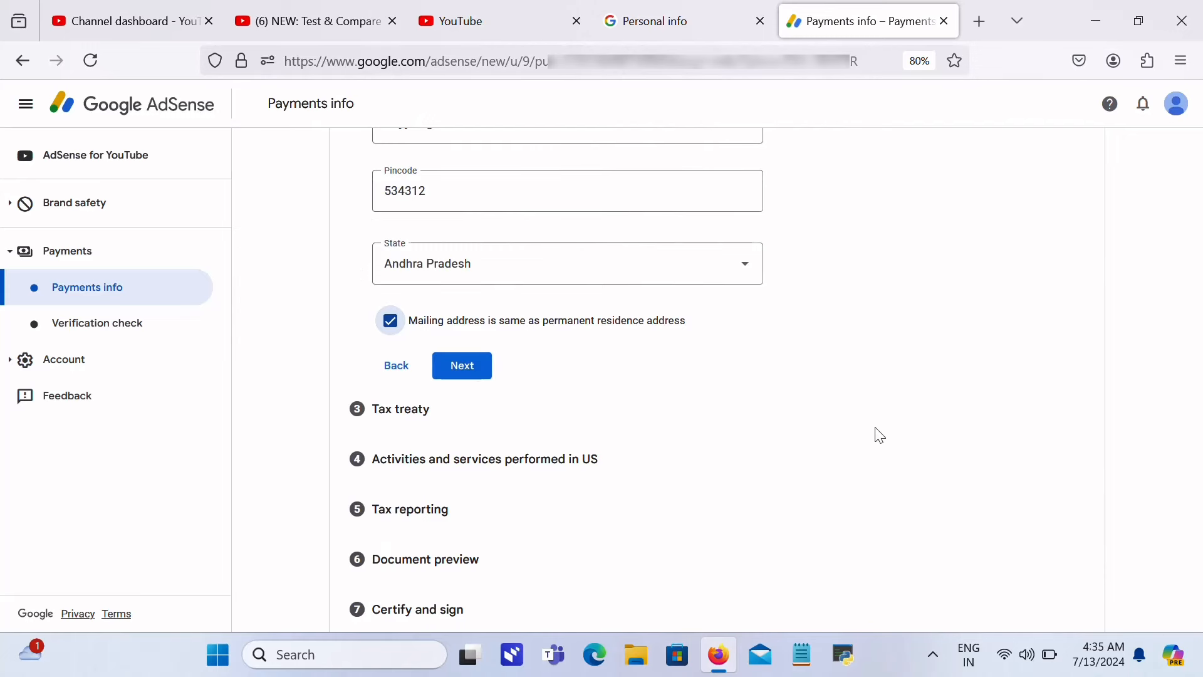
scroll(877, 435, up, 2)
scroll(879, 435, up, 5)
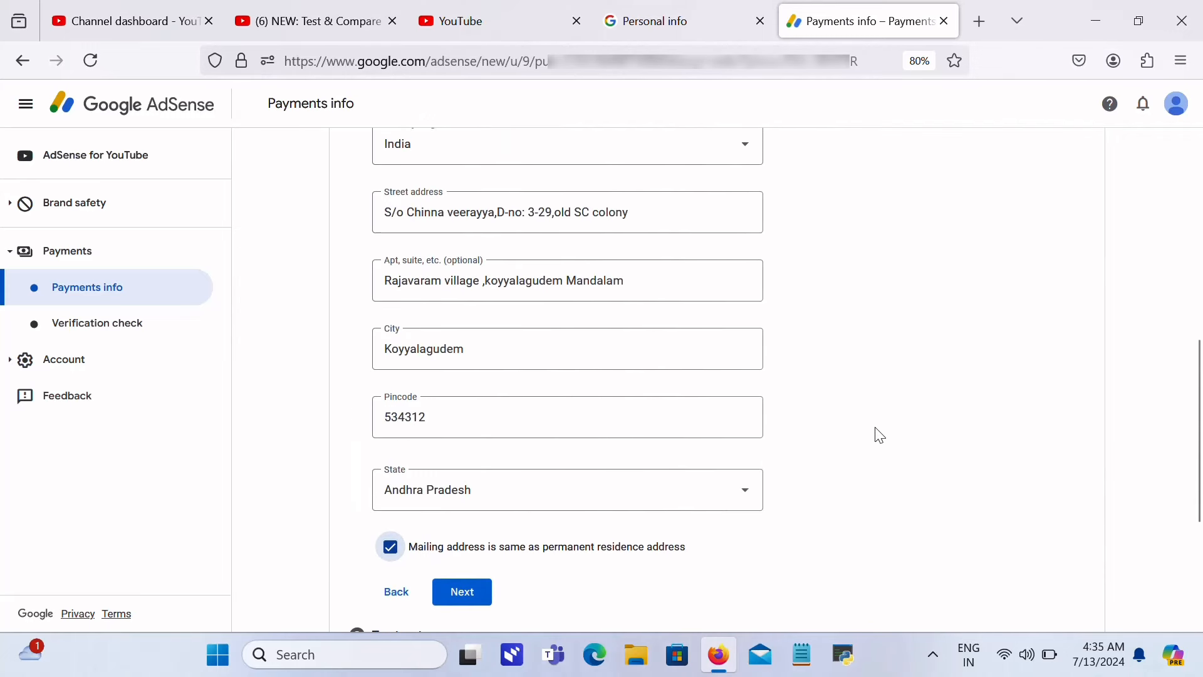
scroll(879, 435, up, 2)
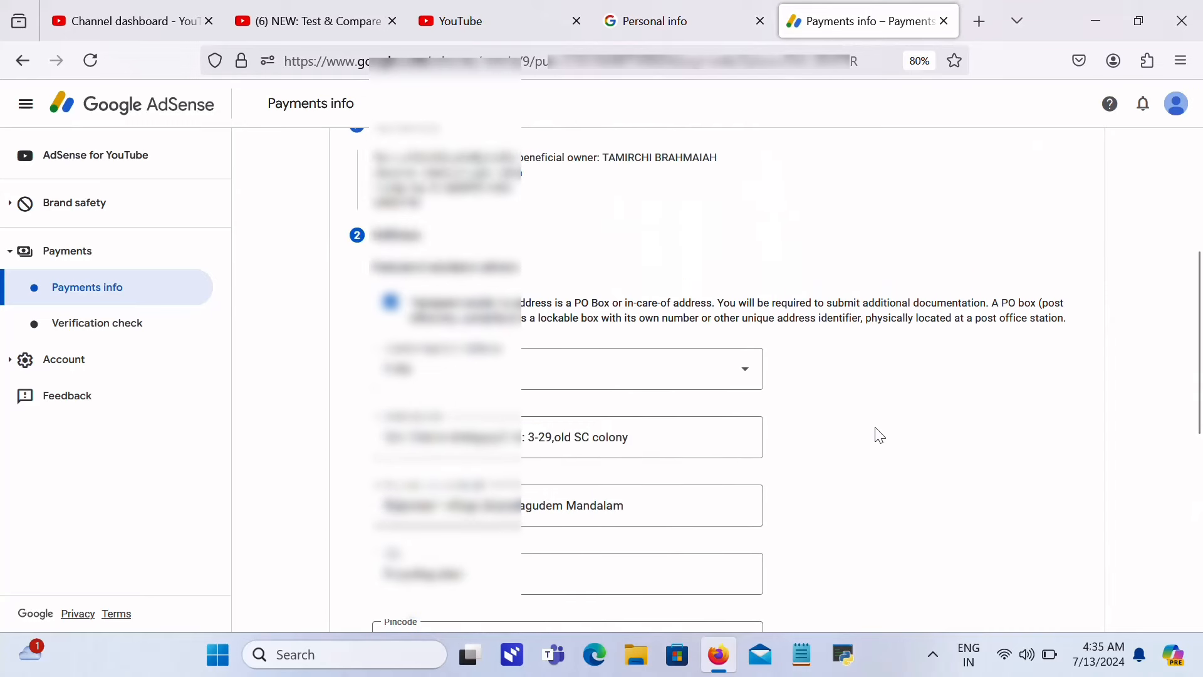
scroll(880, 435, up, 1)
scroll(880, 435, down, 10)
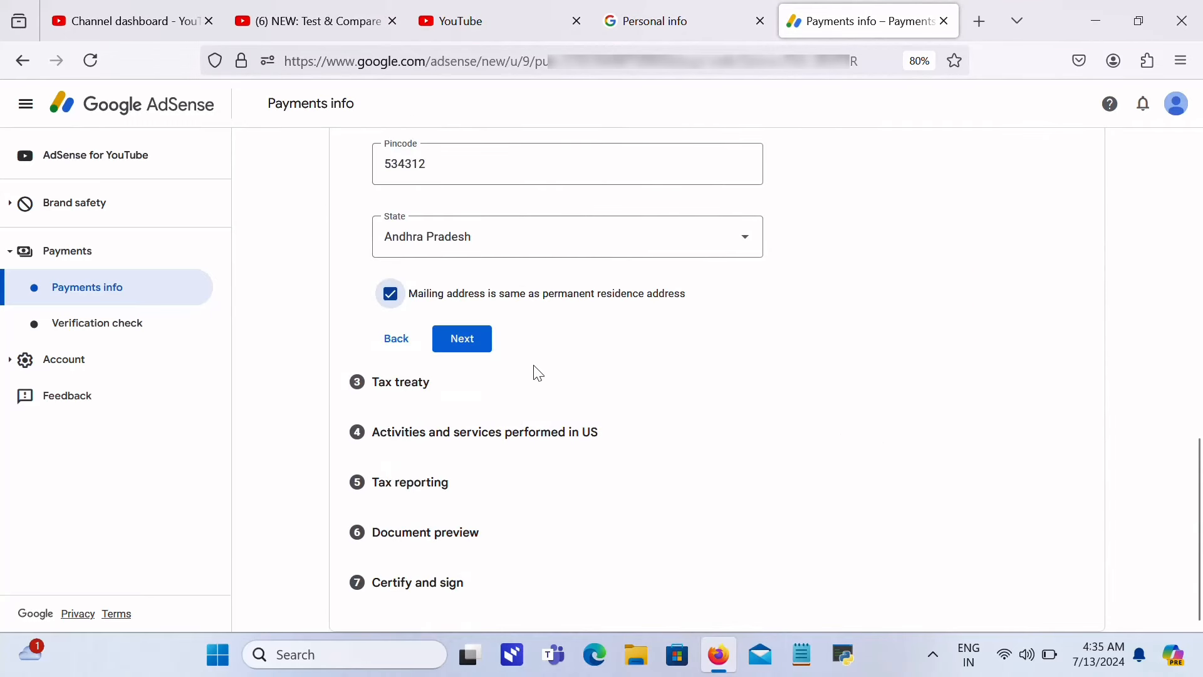
Step: Continue to the tax treaty step and claim a reduced withholding rate
click(471, 341)
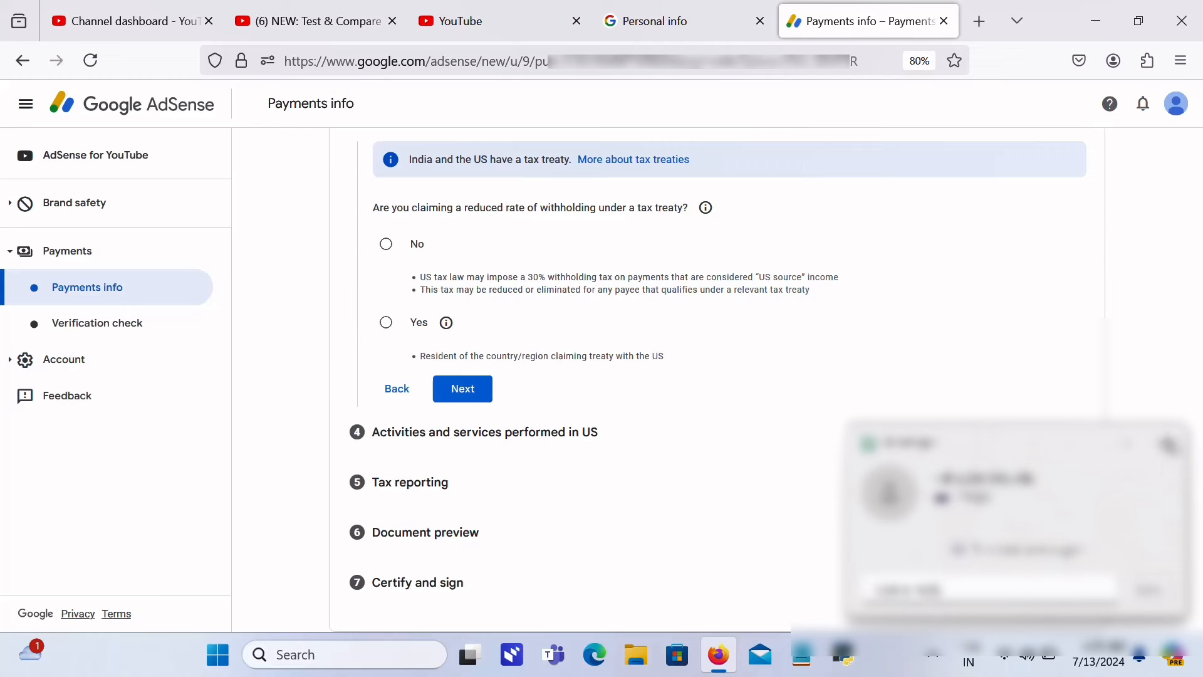
click(1167, 443)
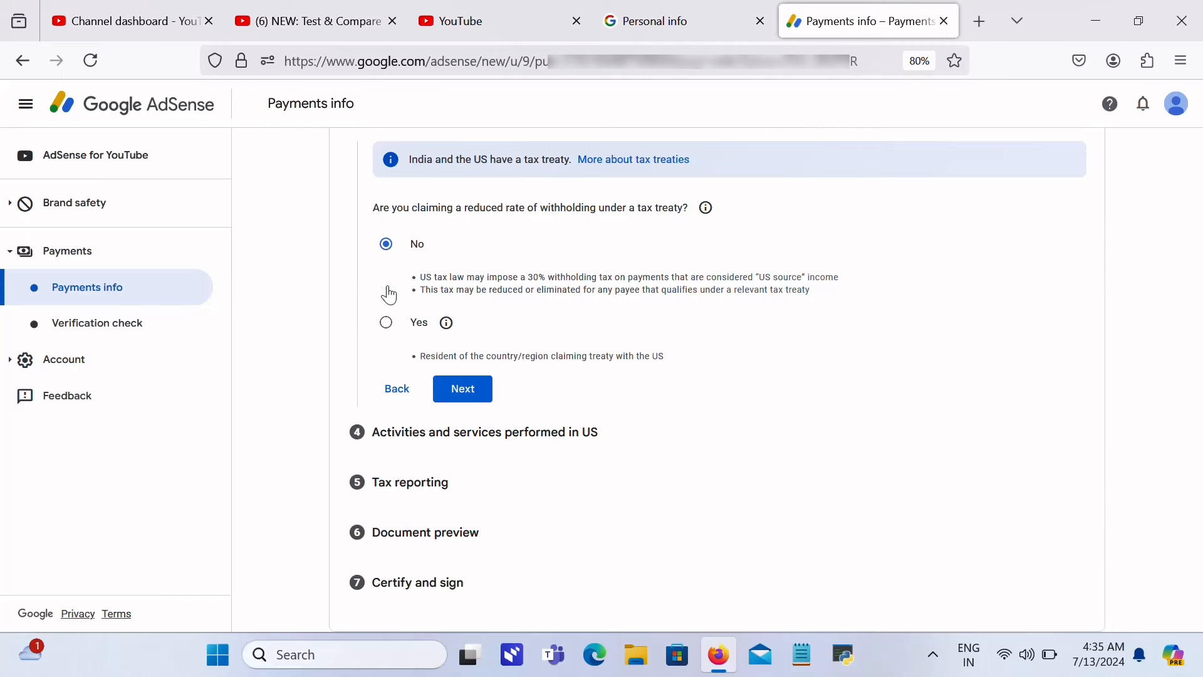
click(387, 323)
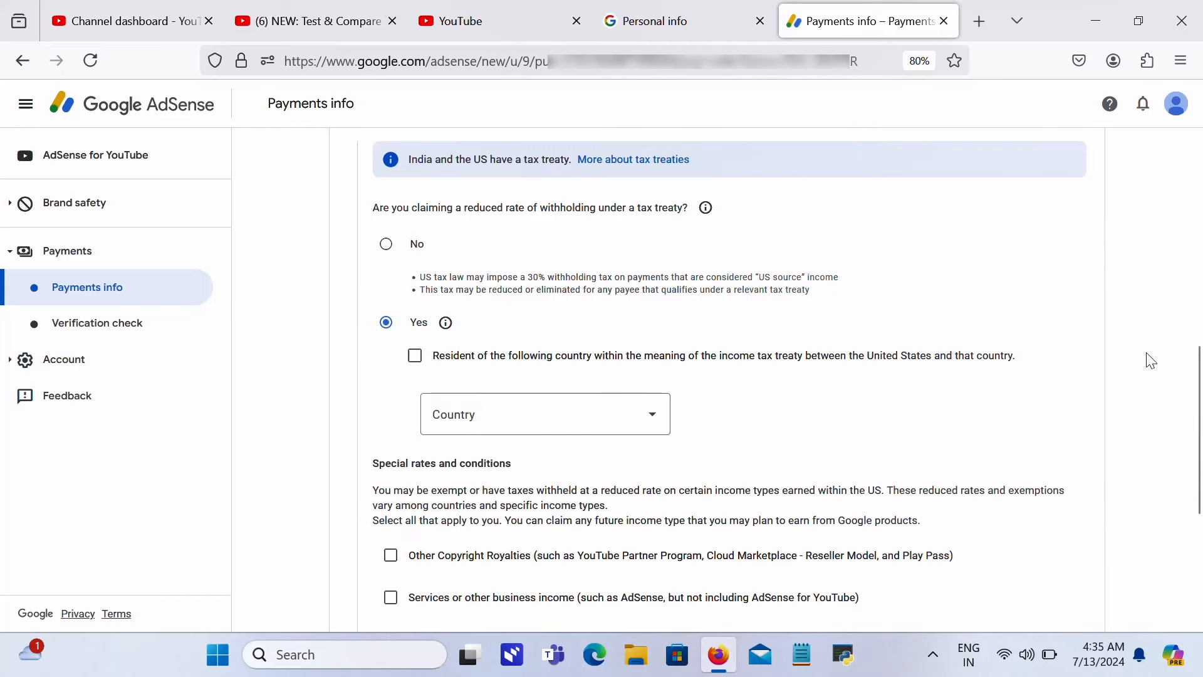
drag(1201, 380, 1201, 421)
click(1201, 428)
Step: Confirm residence in the treaty country and choose India as that country
click(425, 358)
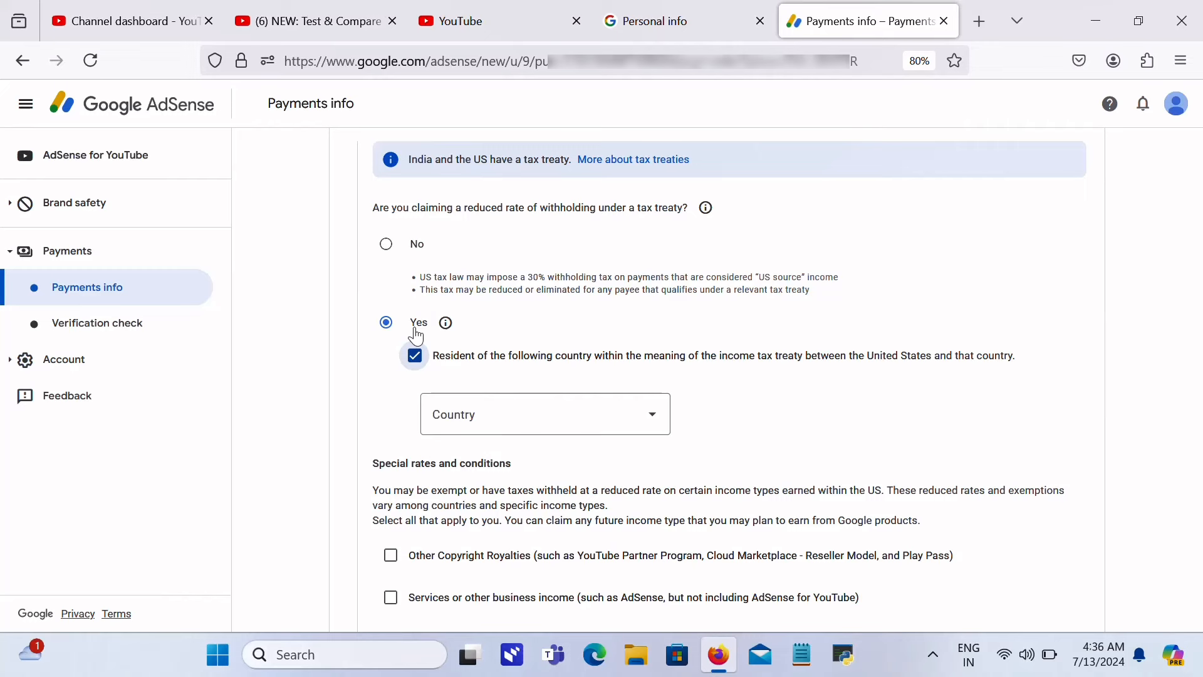
click(502, 420)
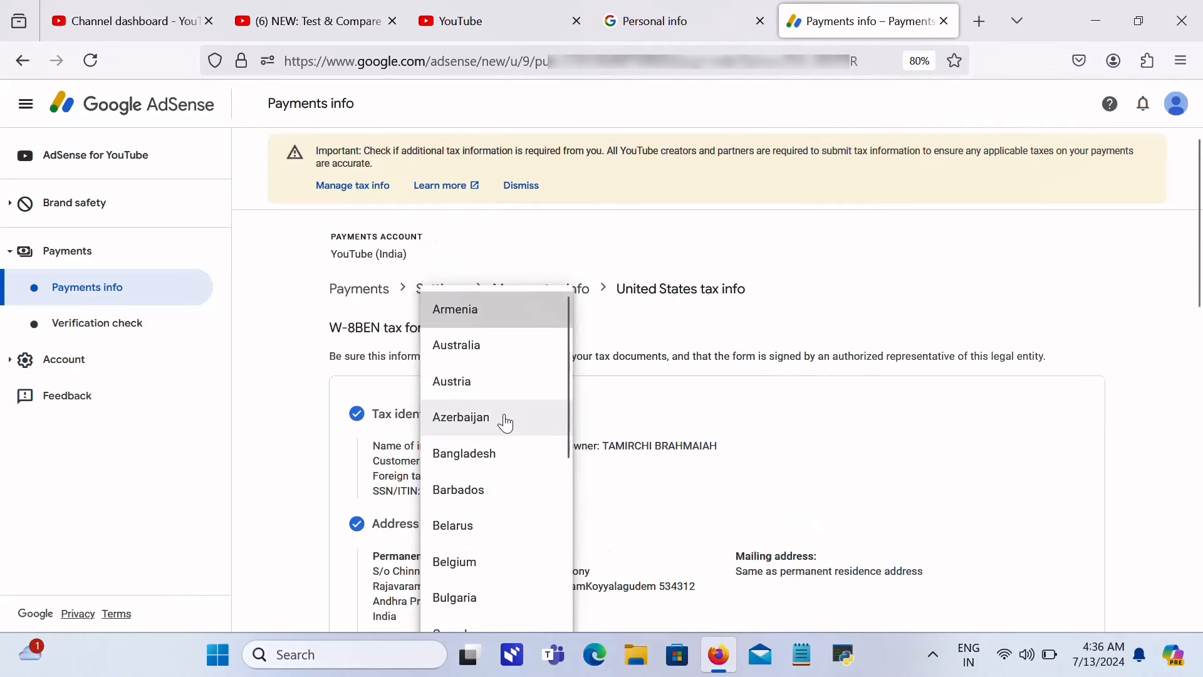
scroll(506, 422, down, 10)
scroll(505, 421, down, 10)
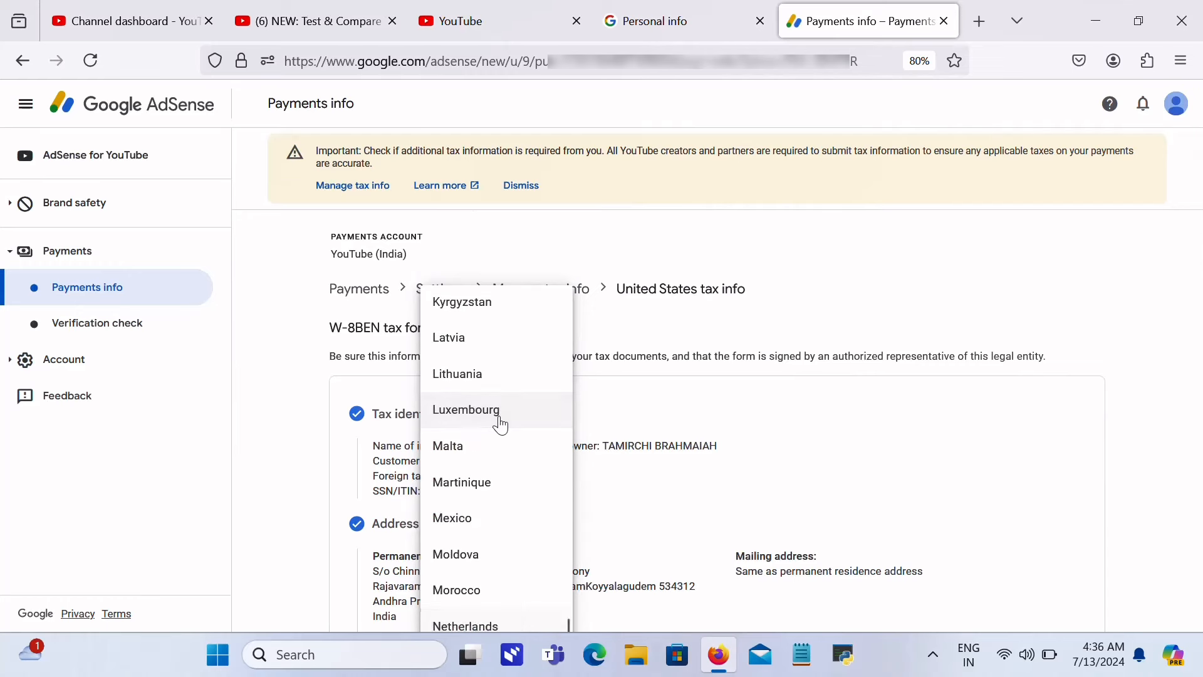
text(in)
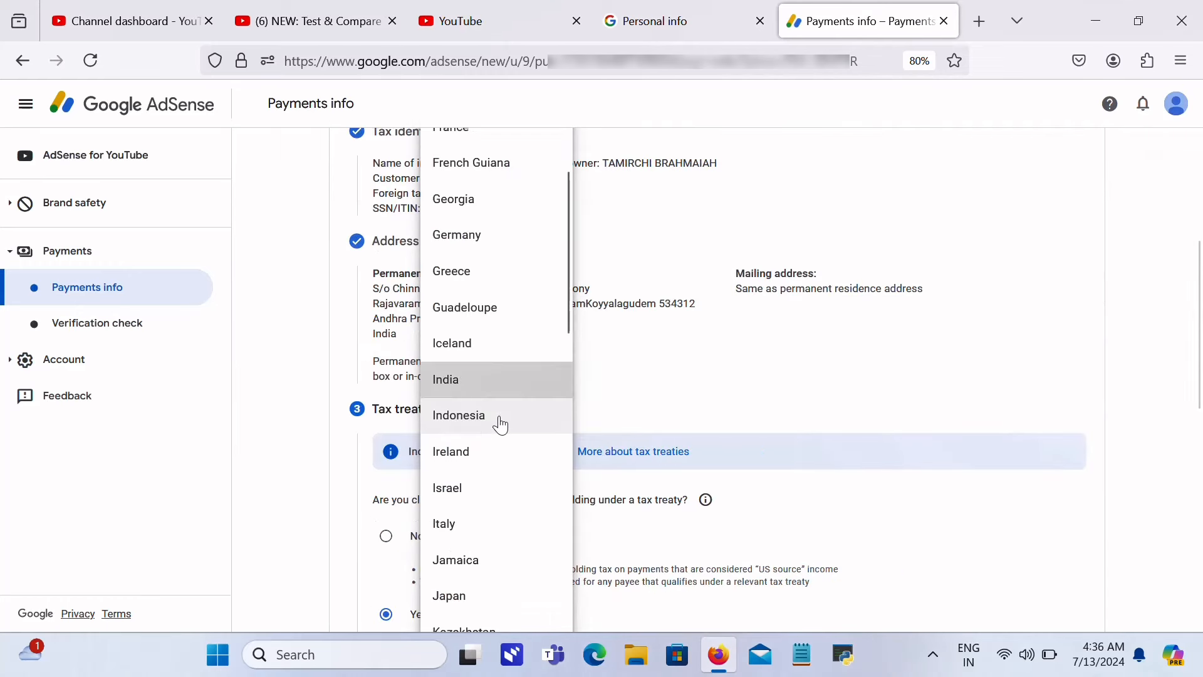
click(446, 378)
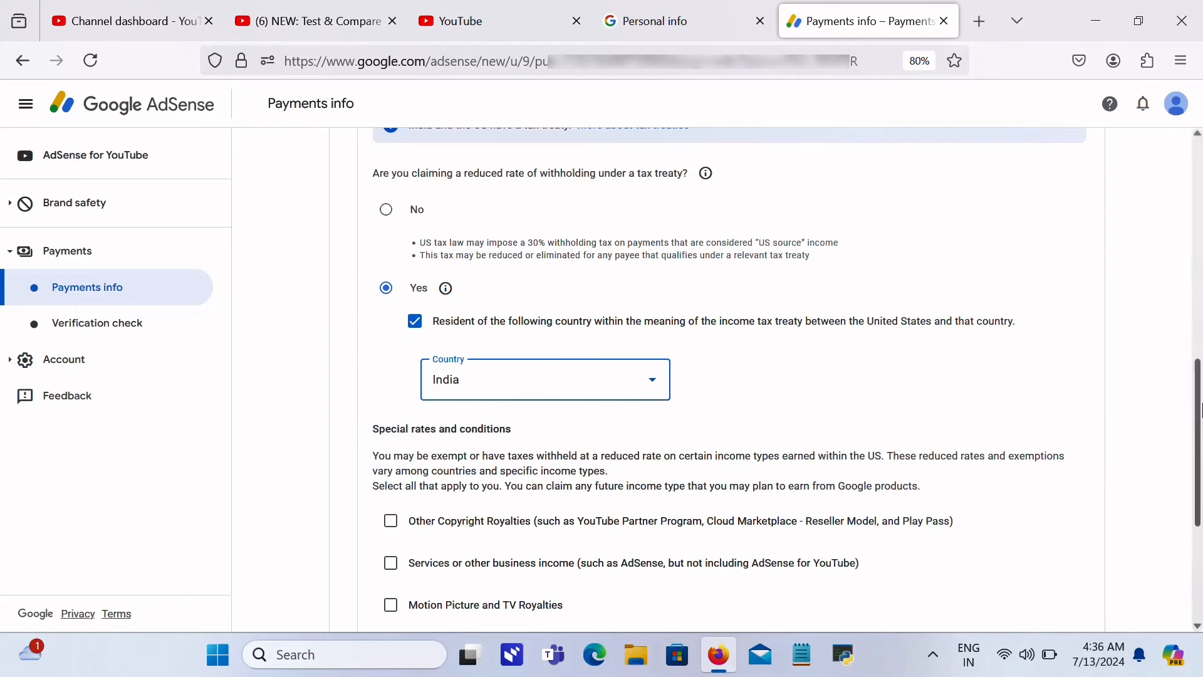
drag(1200, 408, 1200, 461)
Step: Claim Other Copyright Royalties under Article 12 paragraph 2A II at 15%, confirming its treaty reason
scroll(1201, 461, up, 3)
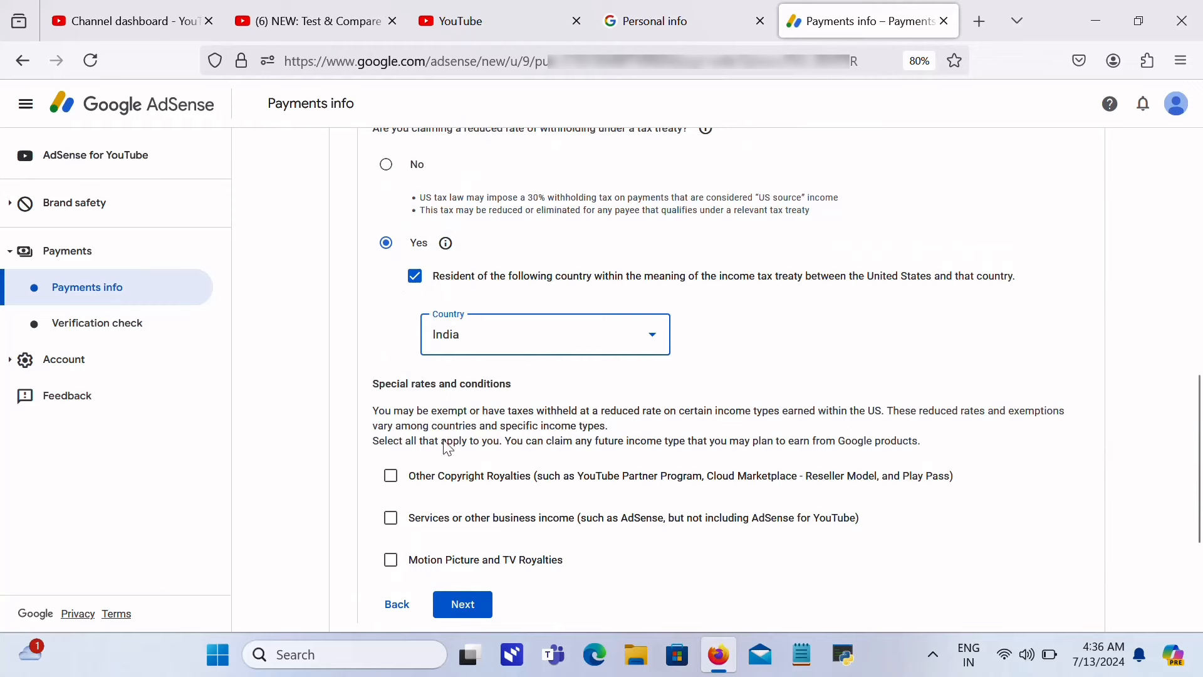
click(390, 476)
click(486, 538)
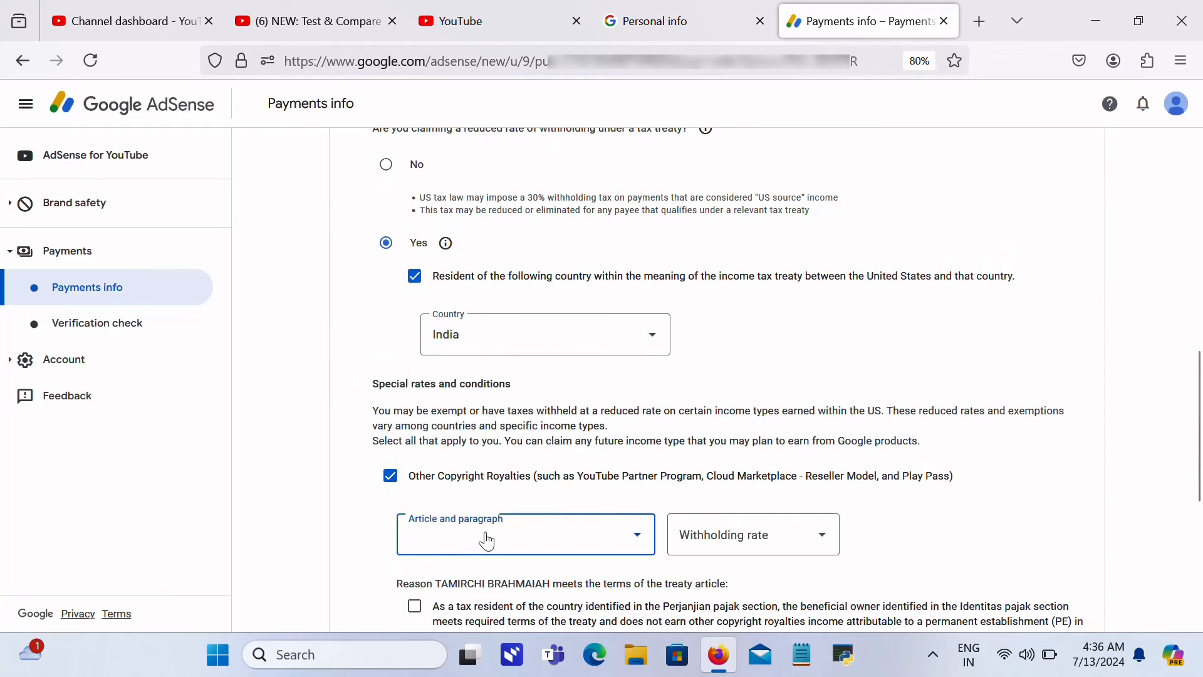
click(488, 580)
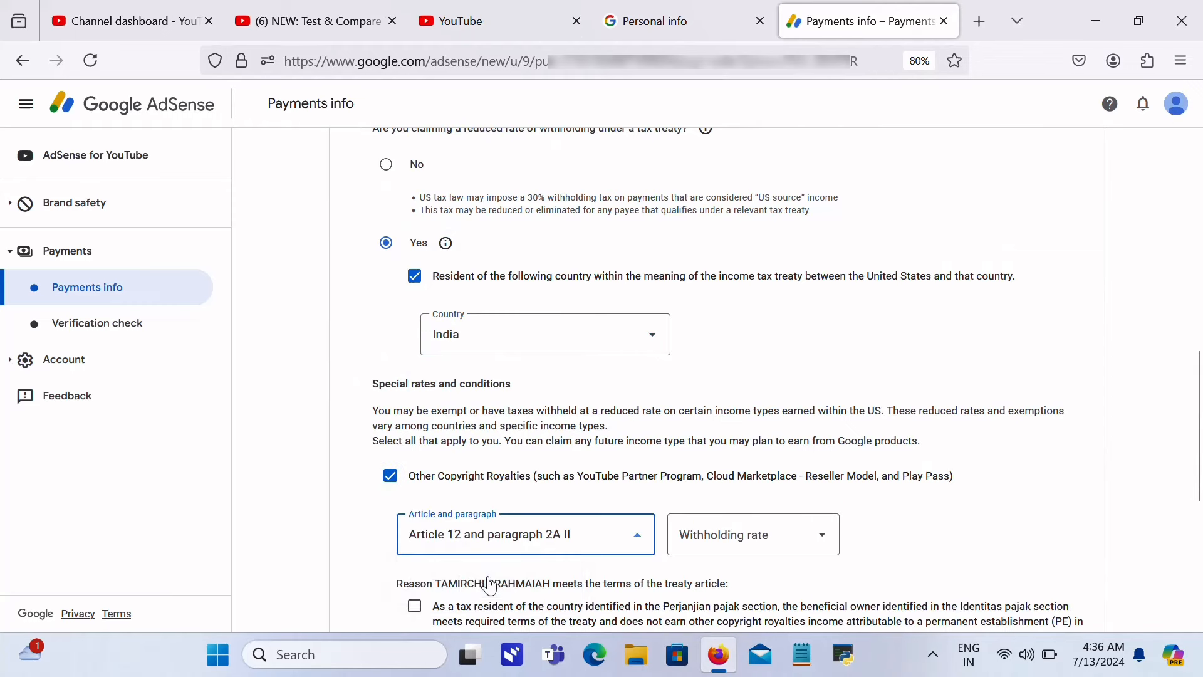
click(711, 549)
click(714, 578)
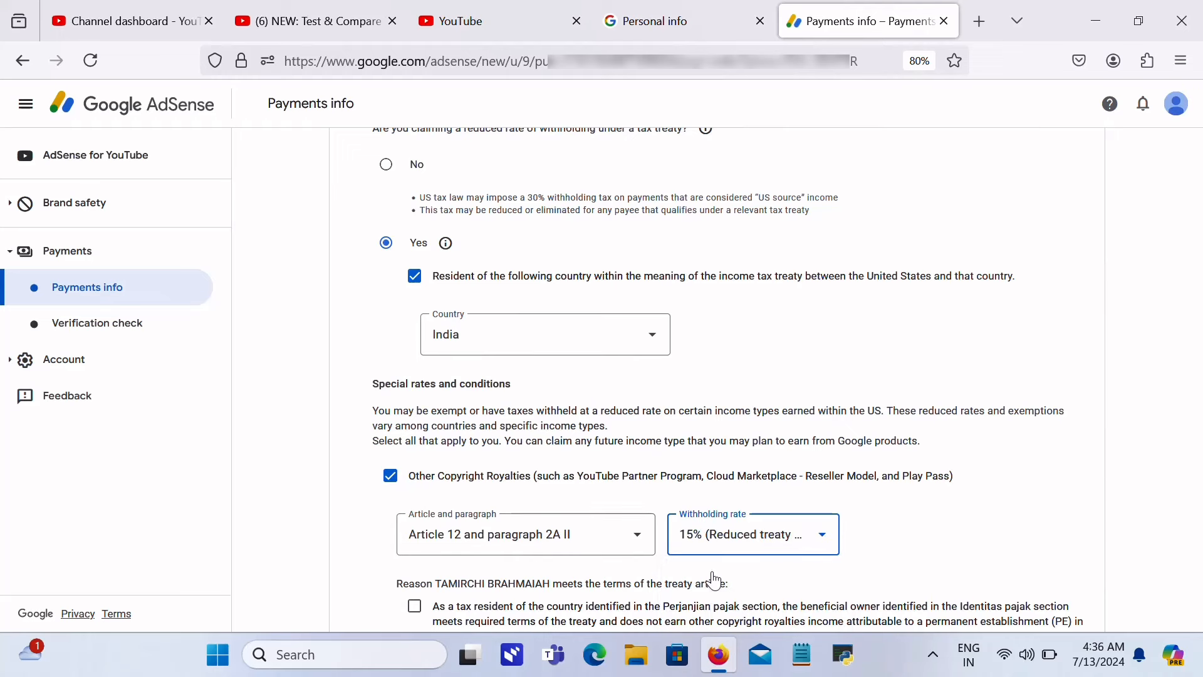
click(752, 536)
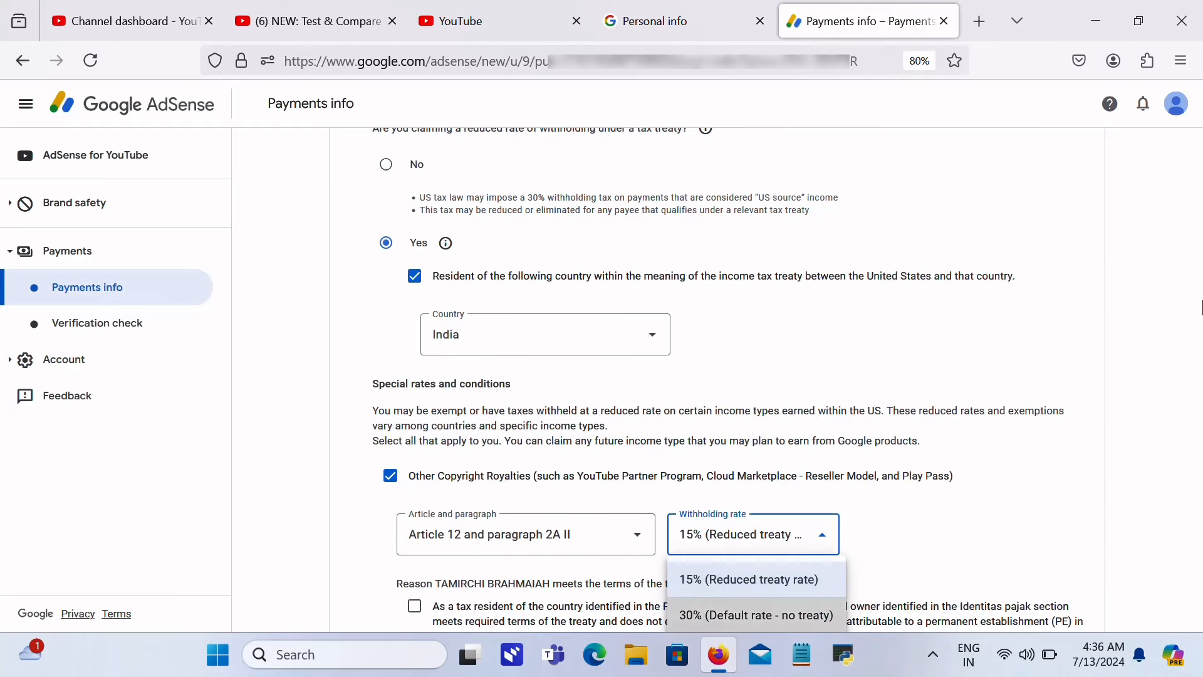
click(1045, 467)
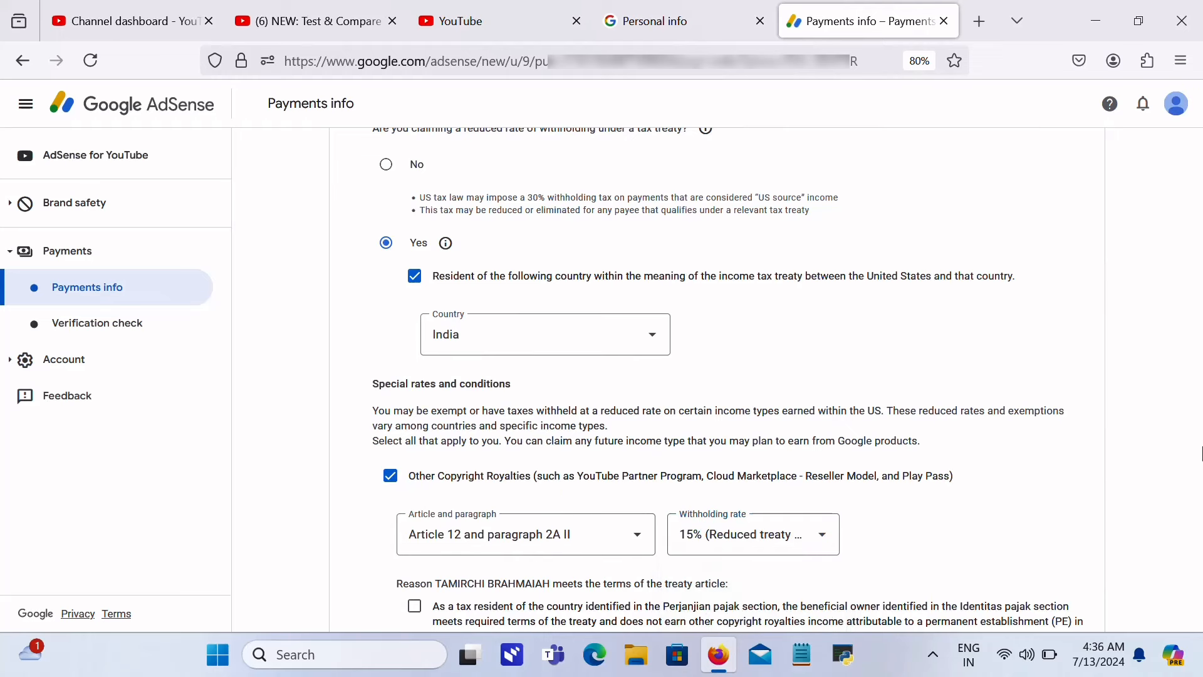
scroll(1200, 451, down, 5)
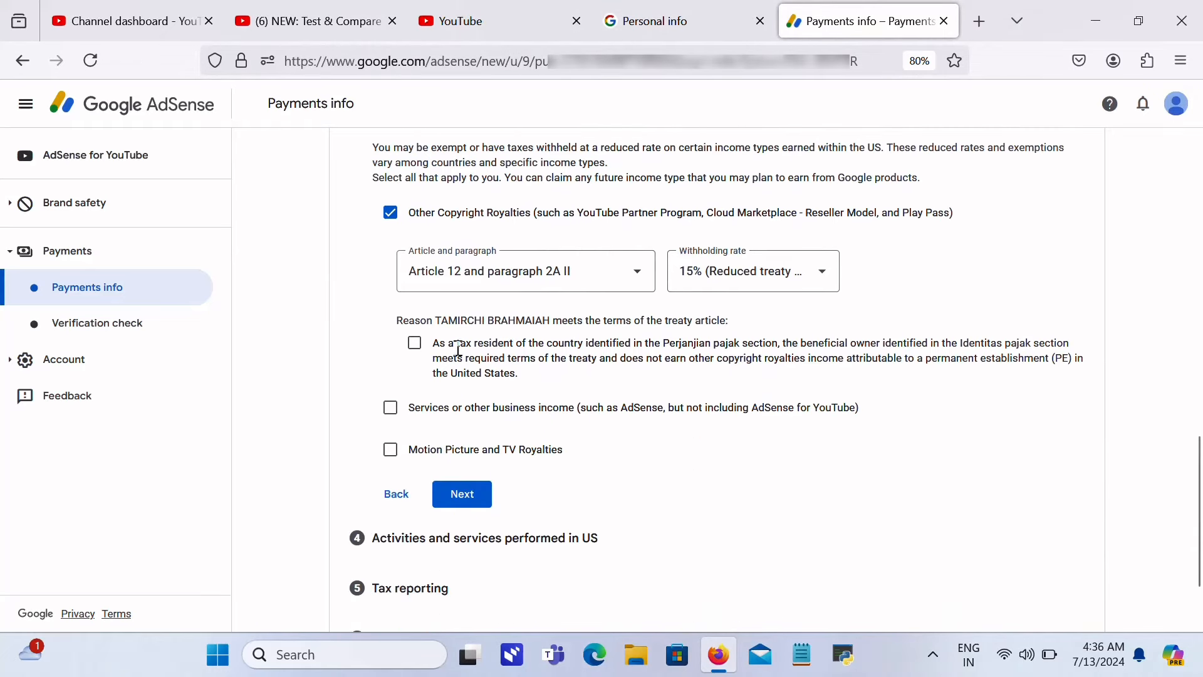
click(414, 343)
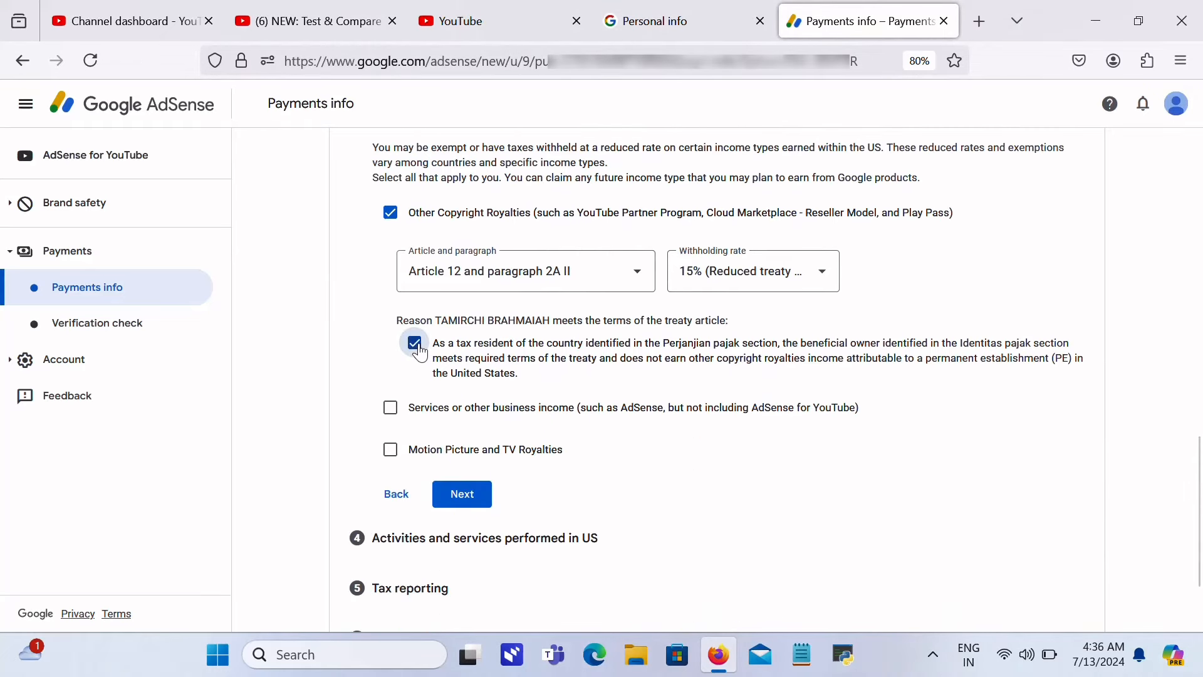
Step: Claim Services or other business income under Article 7 paragraph 1 at 0%
click(389, 407)
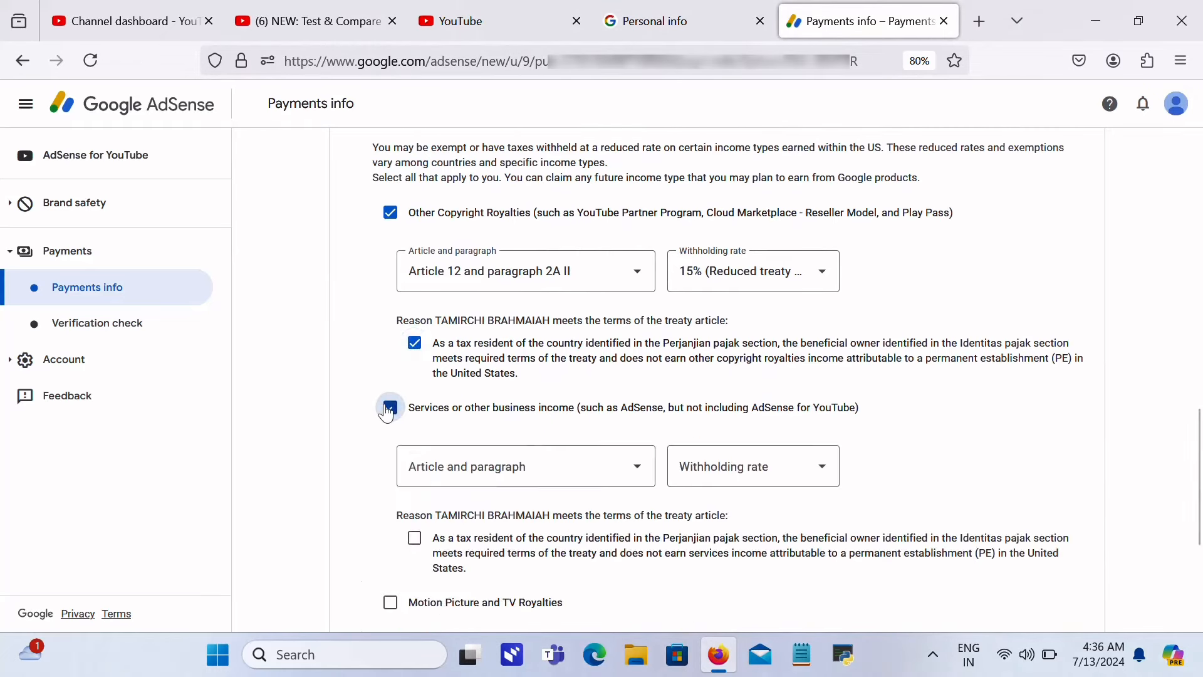
click(481, 471)
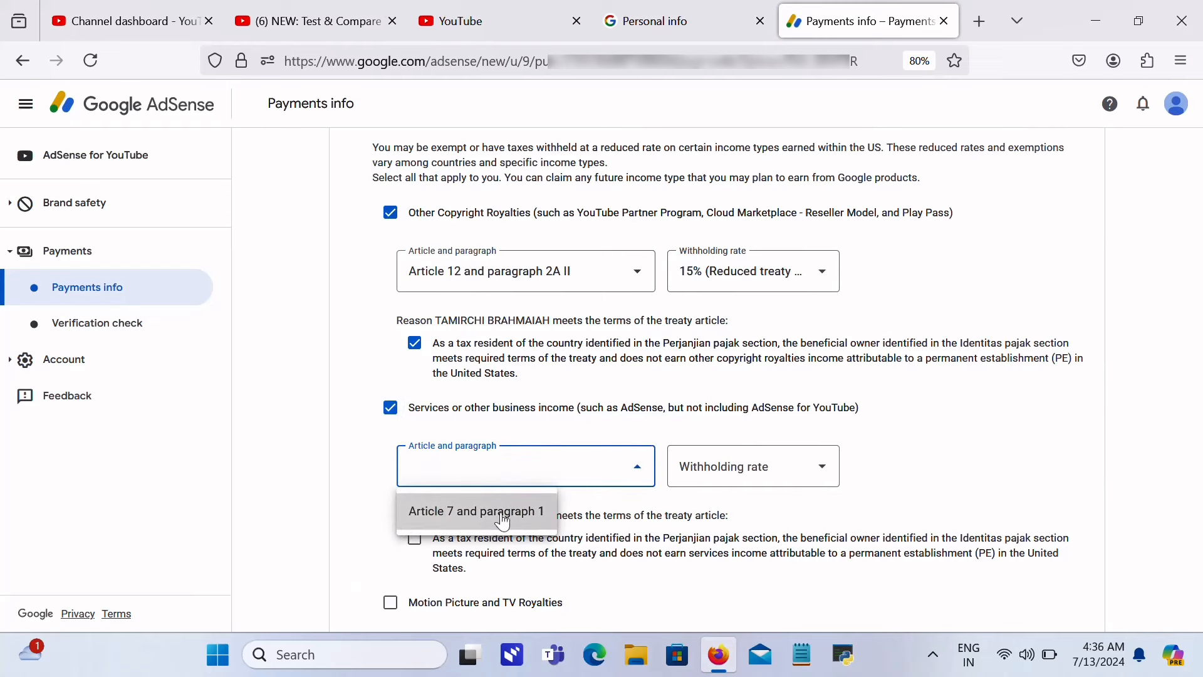
click(501, 519)
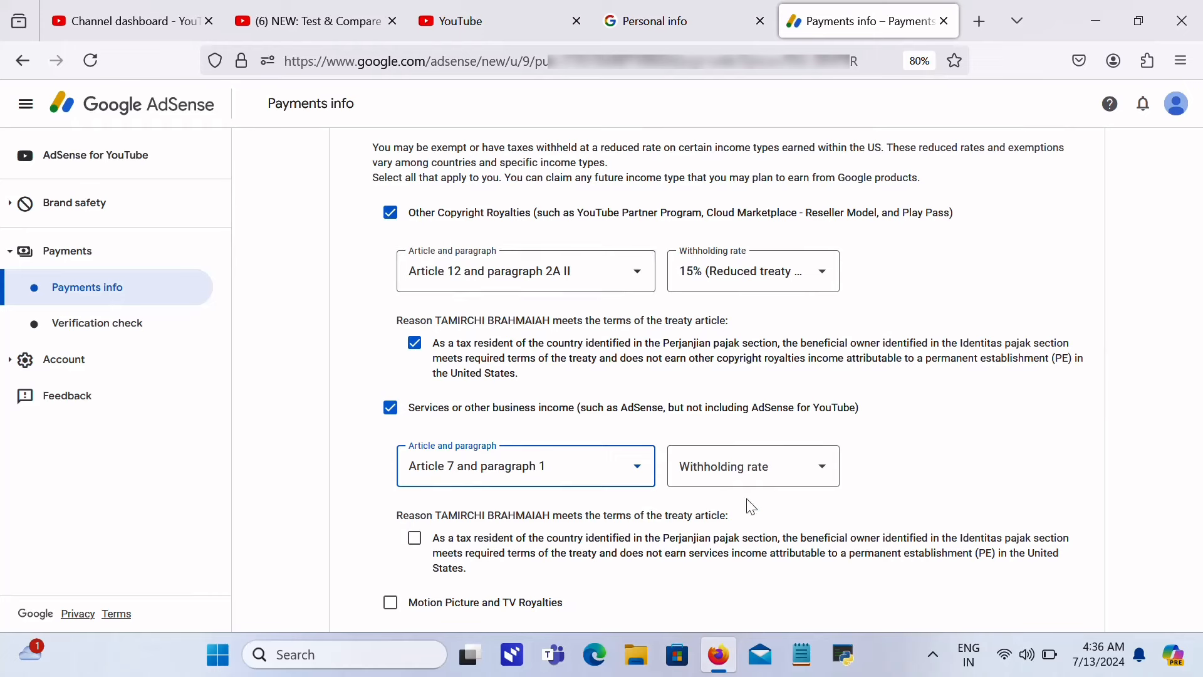
click(778, 490)
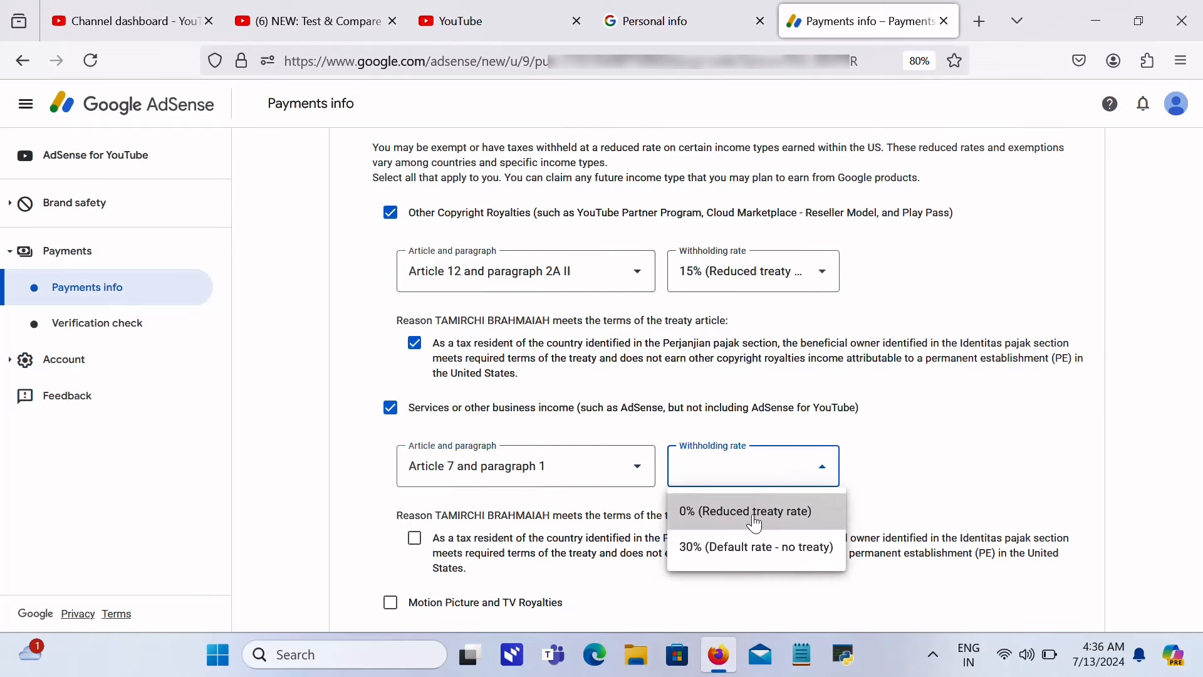
click(754, 522)
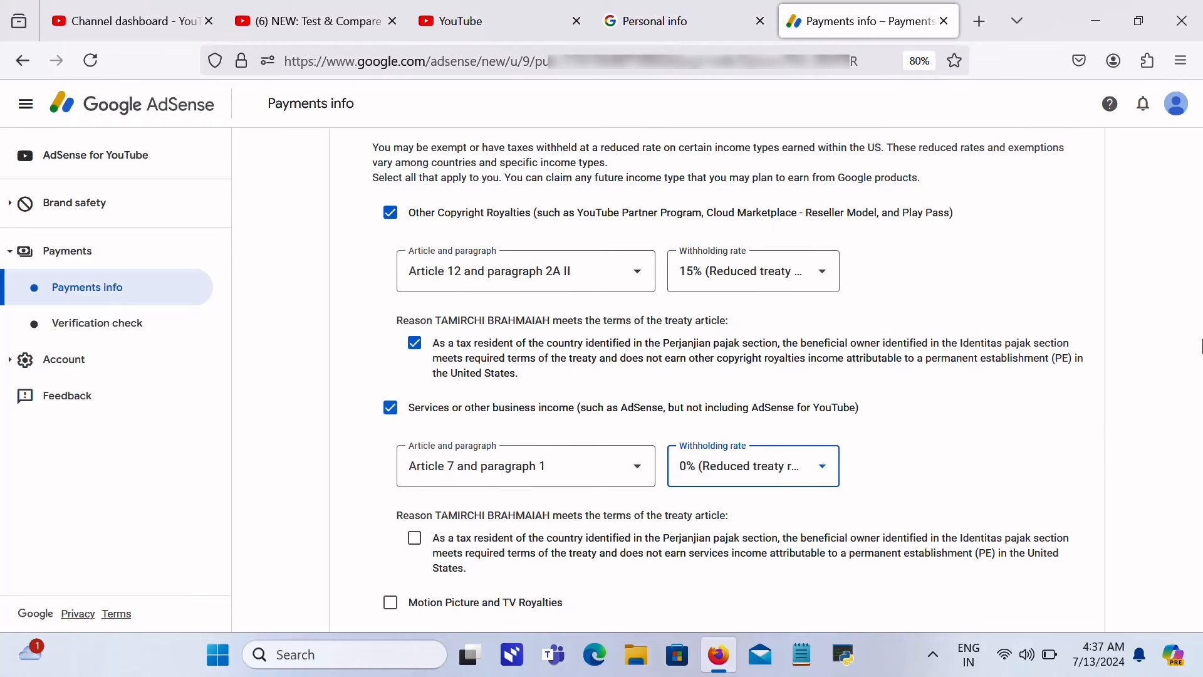
key(Down)
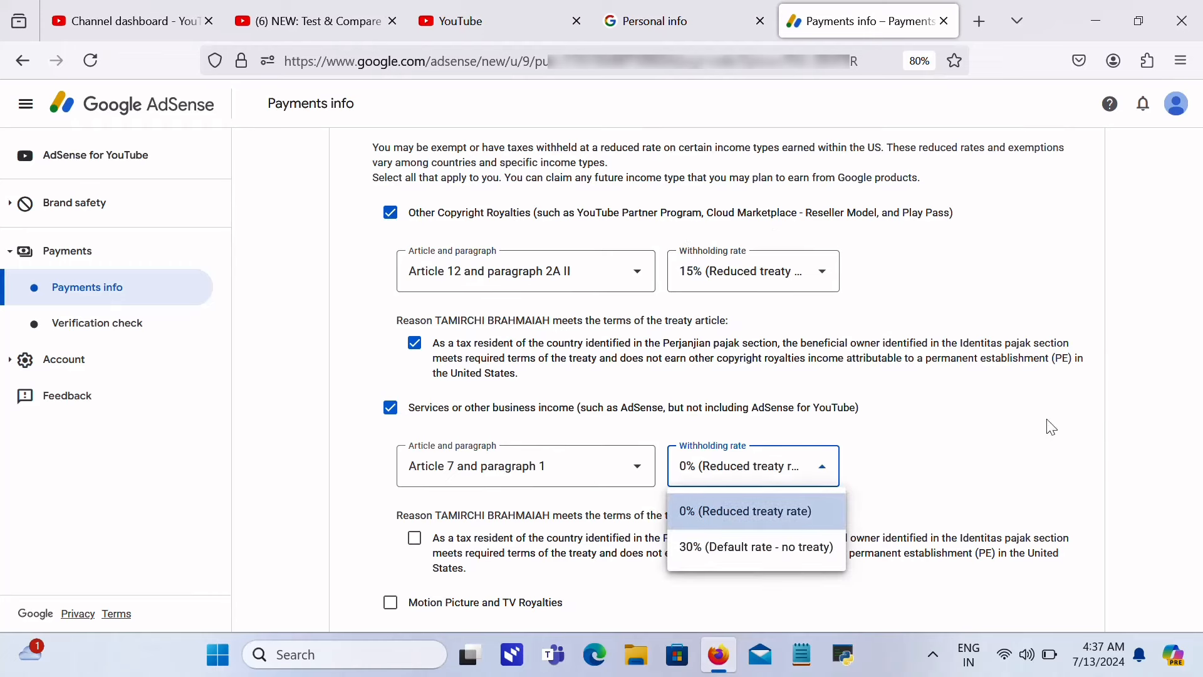
click(800, 526)
key(Down)
key(Down)
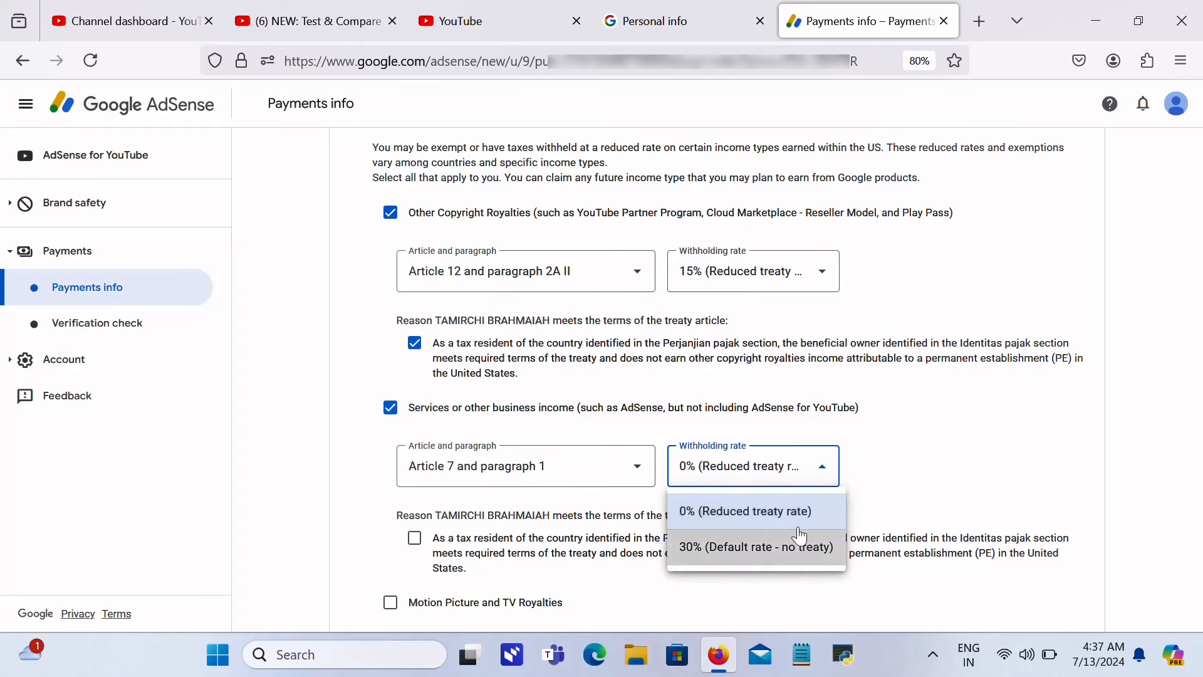
click(798, 527)
click(1202, 394)
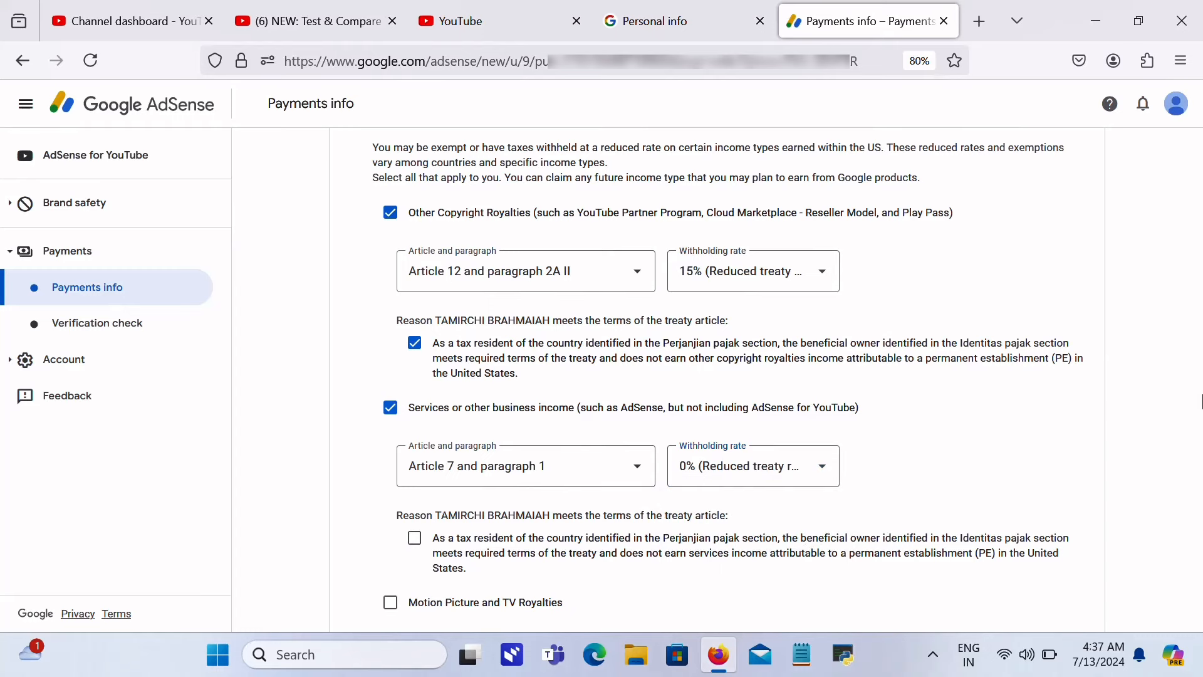
scroll(1201, 402, down, 3)
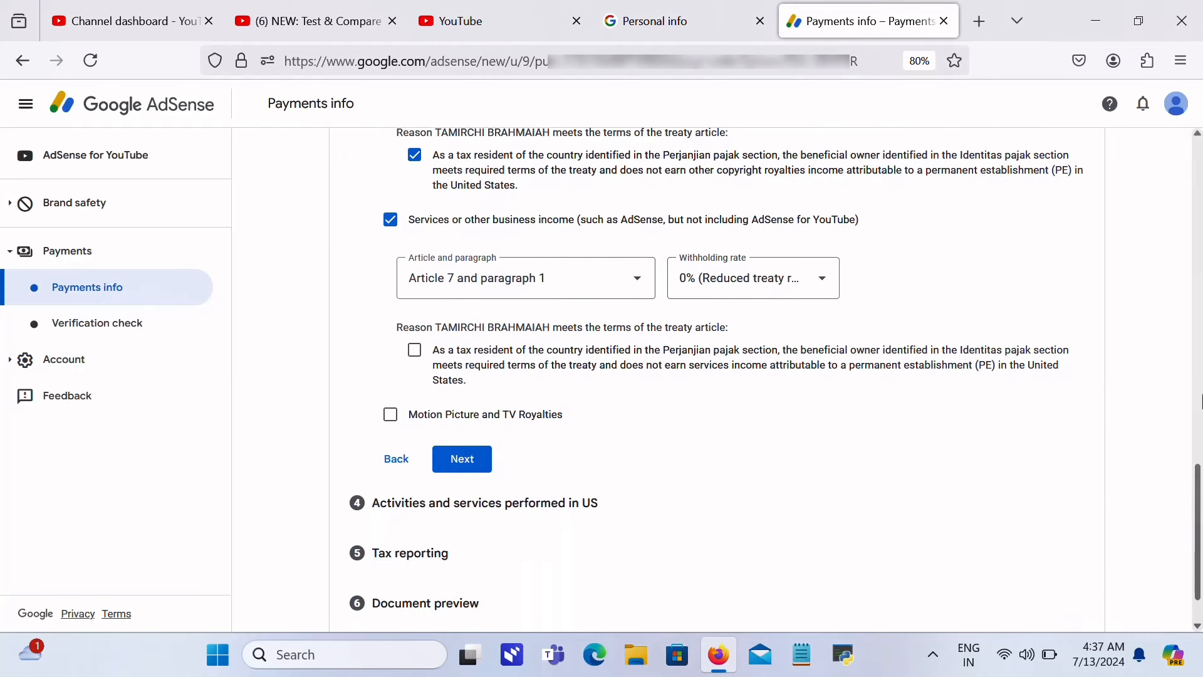
Step: Confirm the services reason, claim Motion Picture and TV Royalties at Article 12 2A II, 15%
click(414, 350)
click(390, 414)
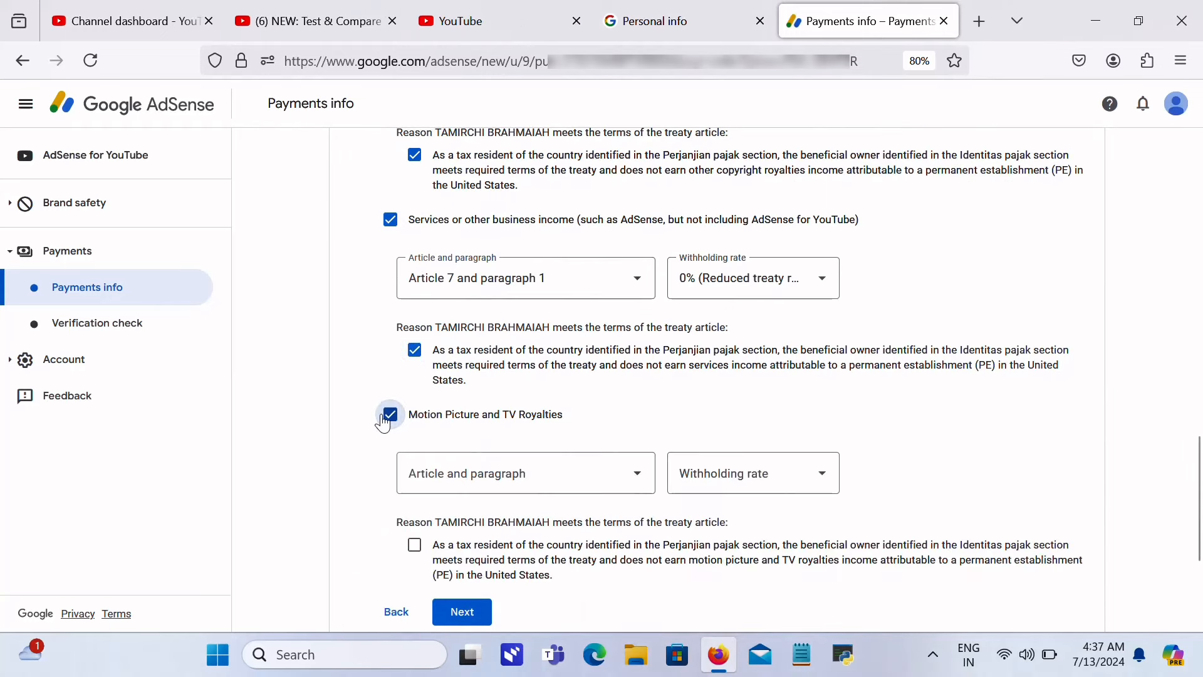
click(509, 490)
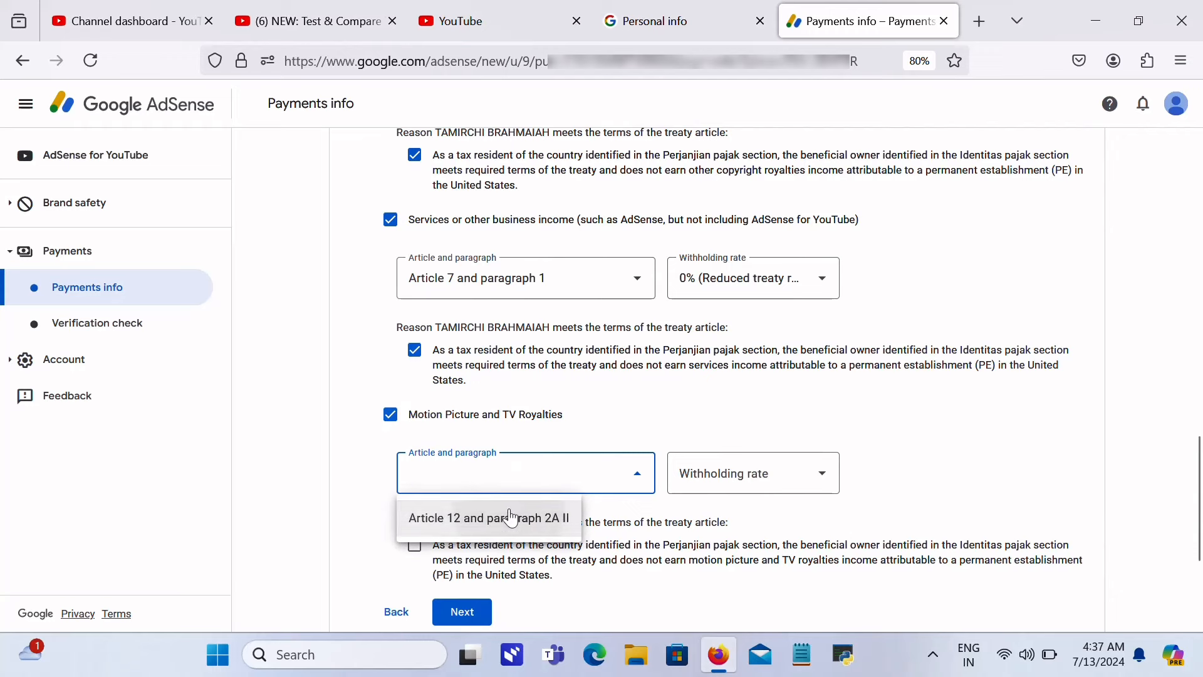
click(510, 515)
click(735, 469)
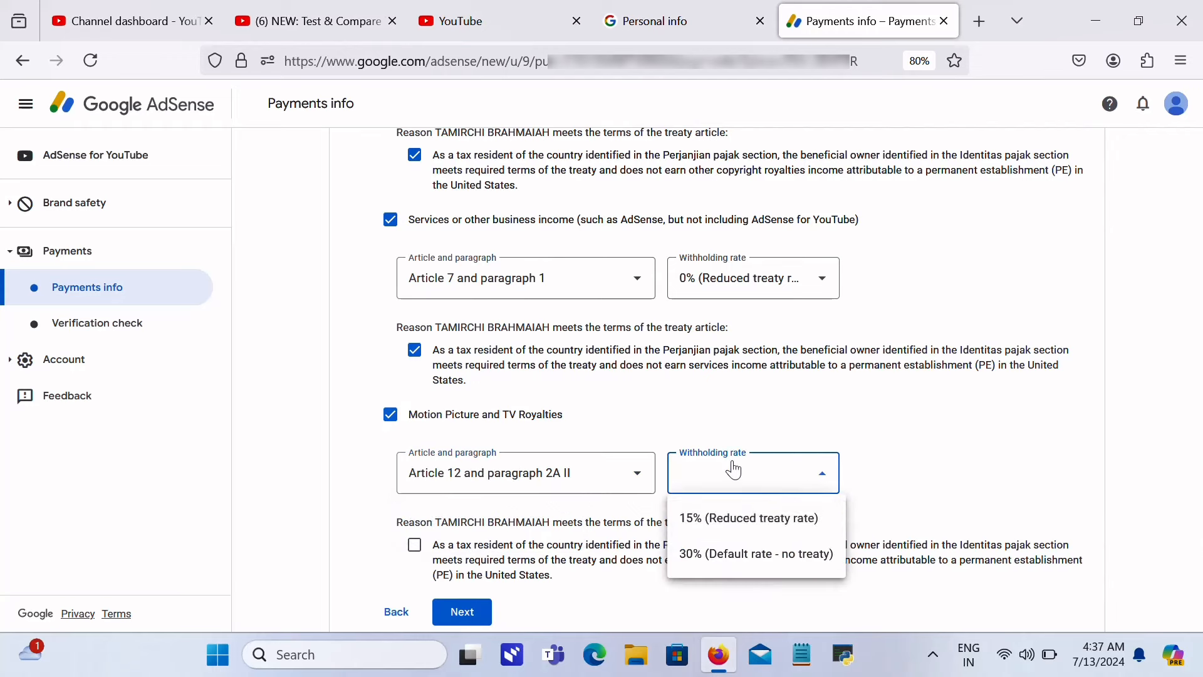
click(725, 515)
click(1202, 441)
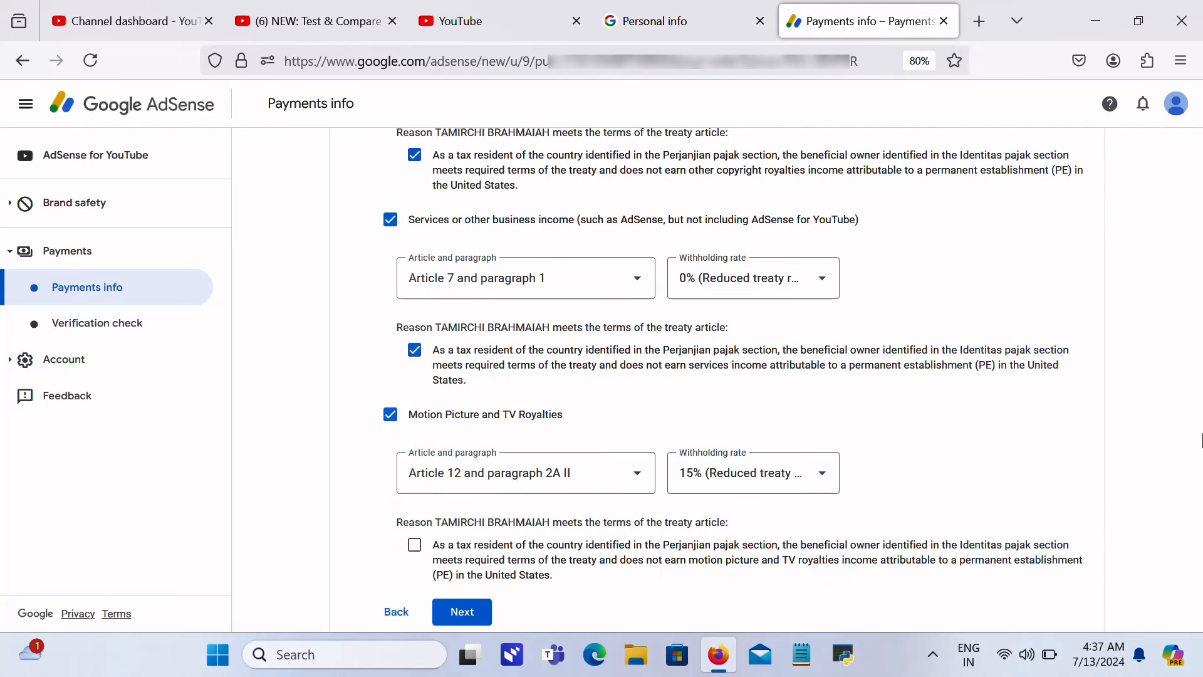
scroll(1201, 441, down, 3)
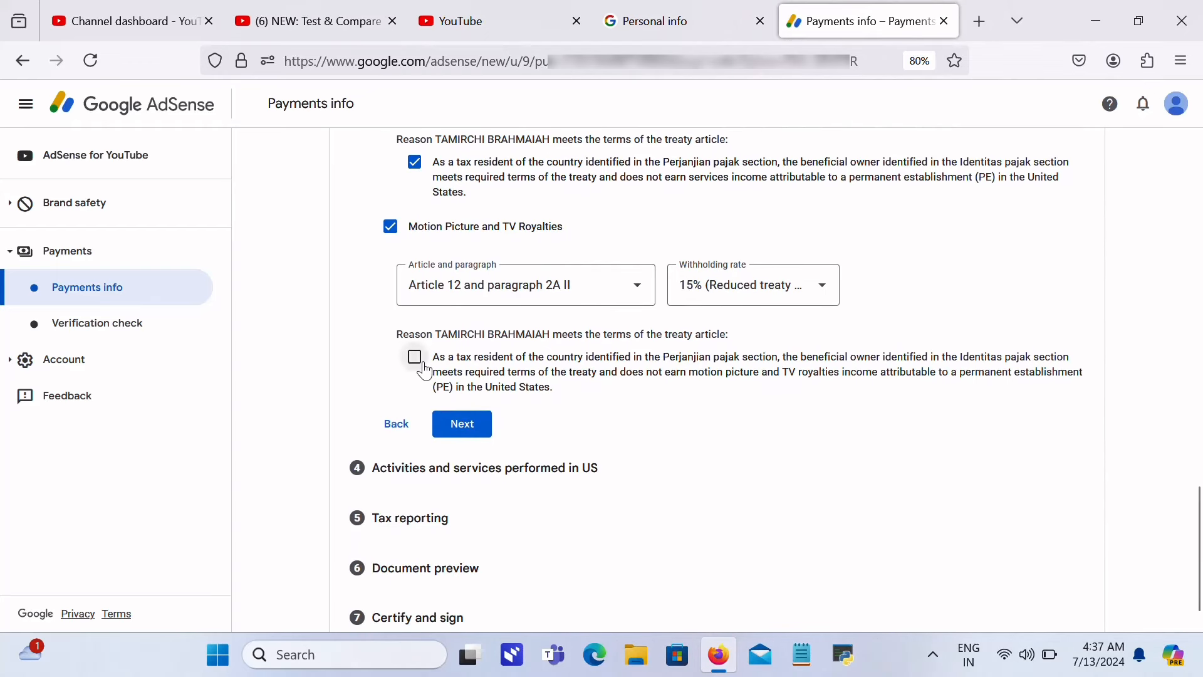
click(415, 357)
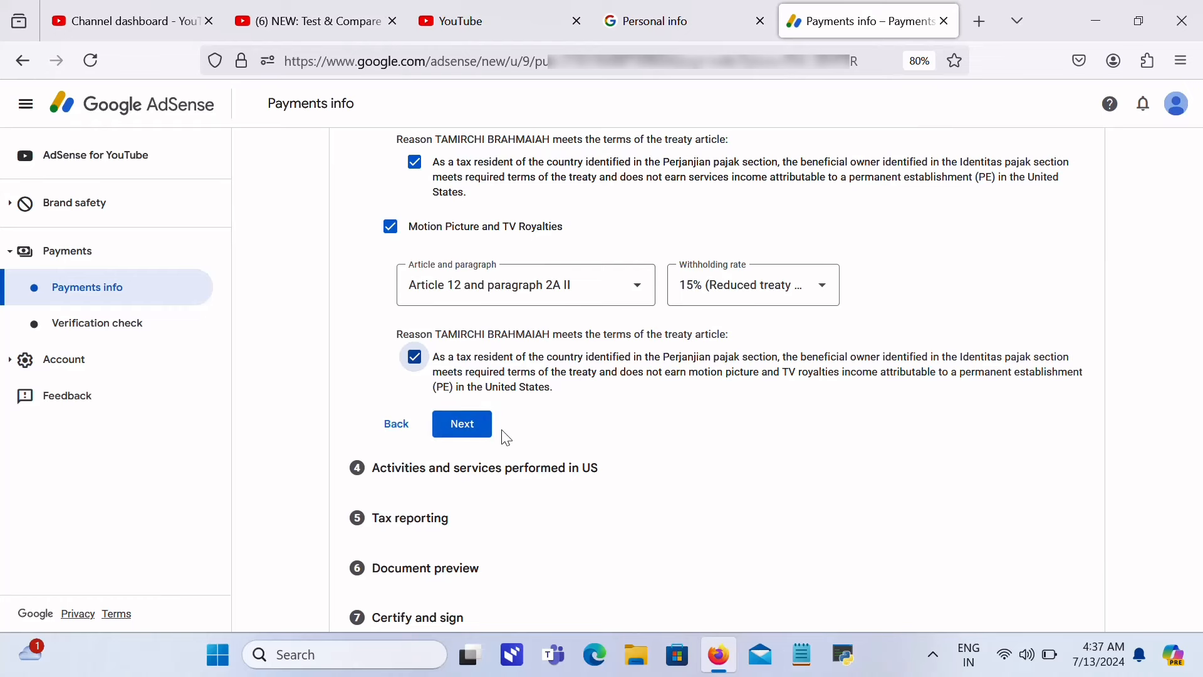
click(485, 426)
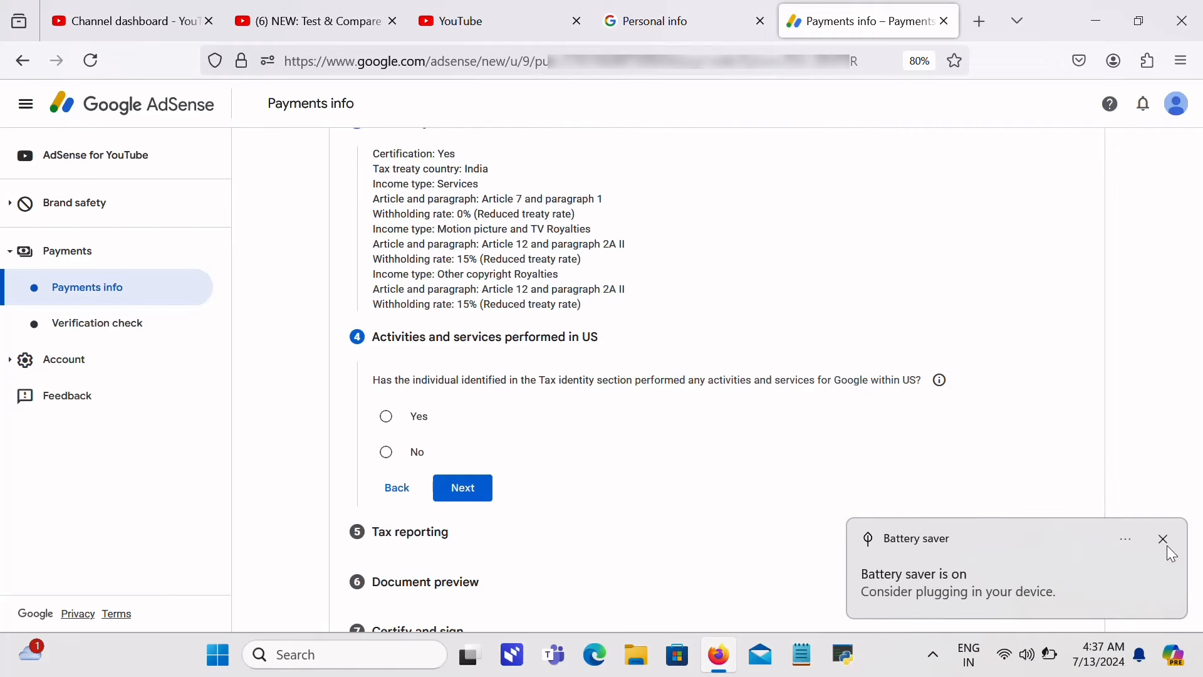
Step: Dismiss the battery notification, answer No to US activities, and certify services are outside the US
click(1163, 539)
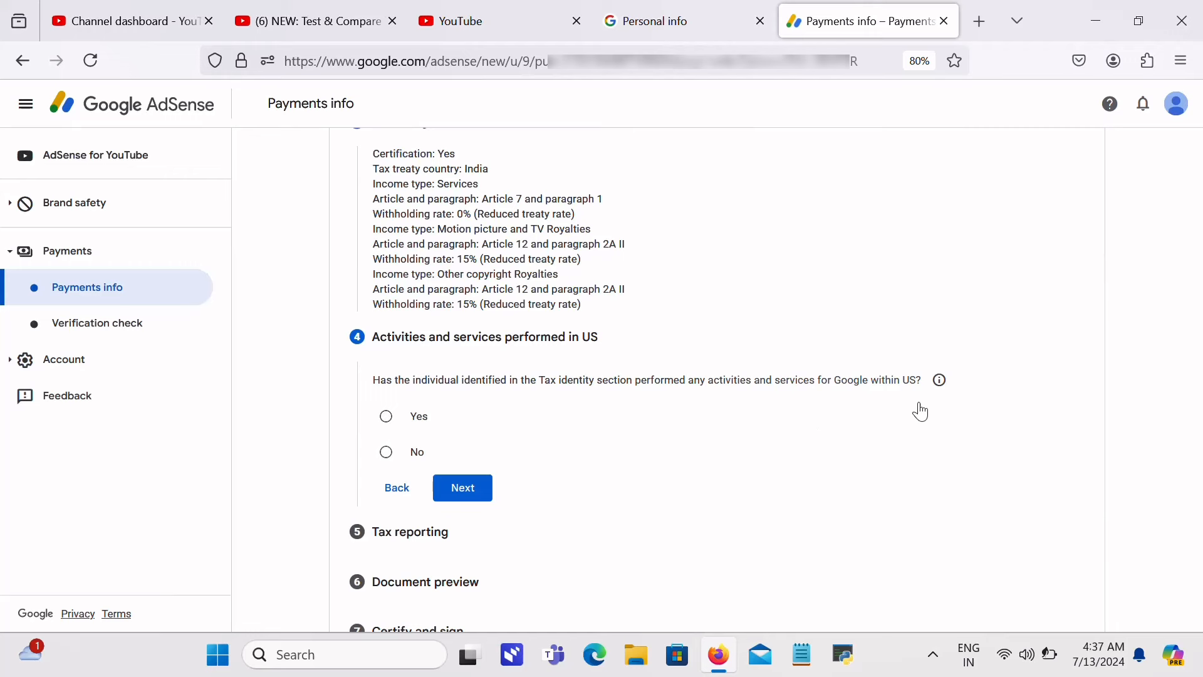
click(383, 452)
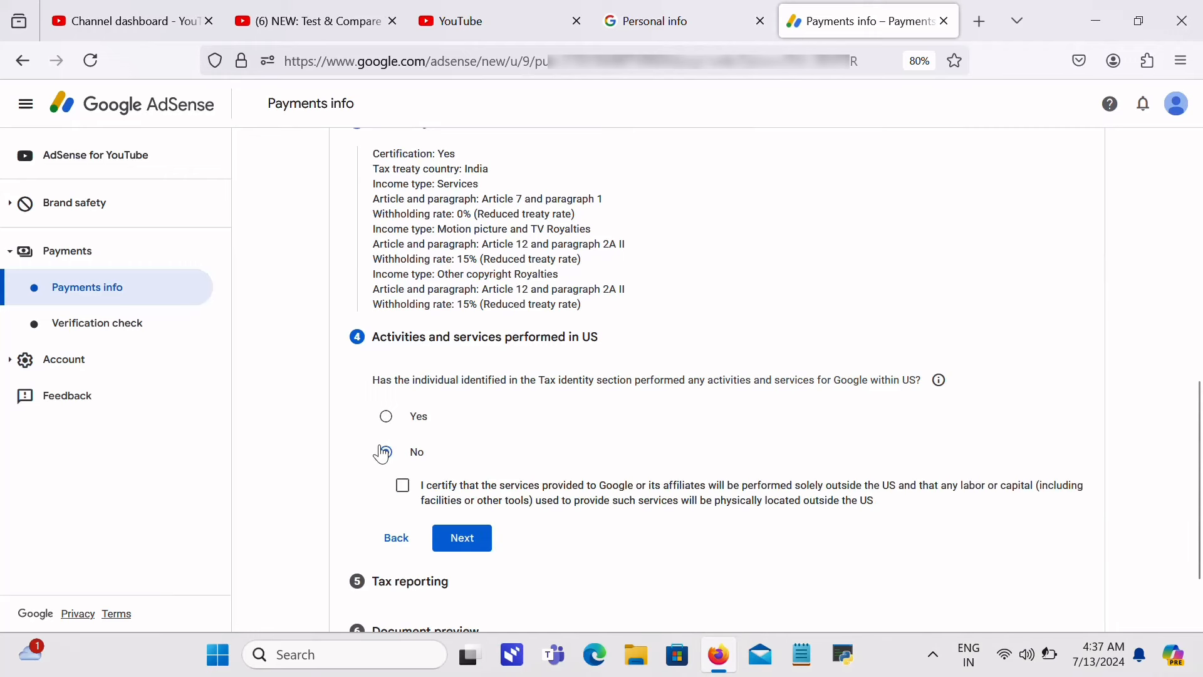
click(406, 498)
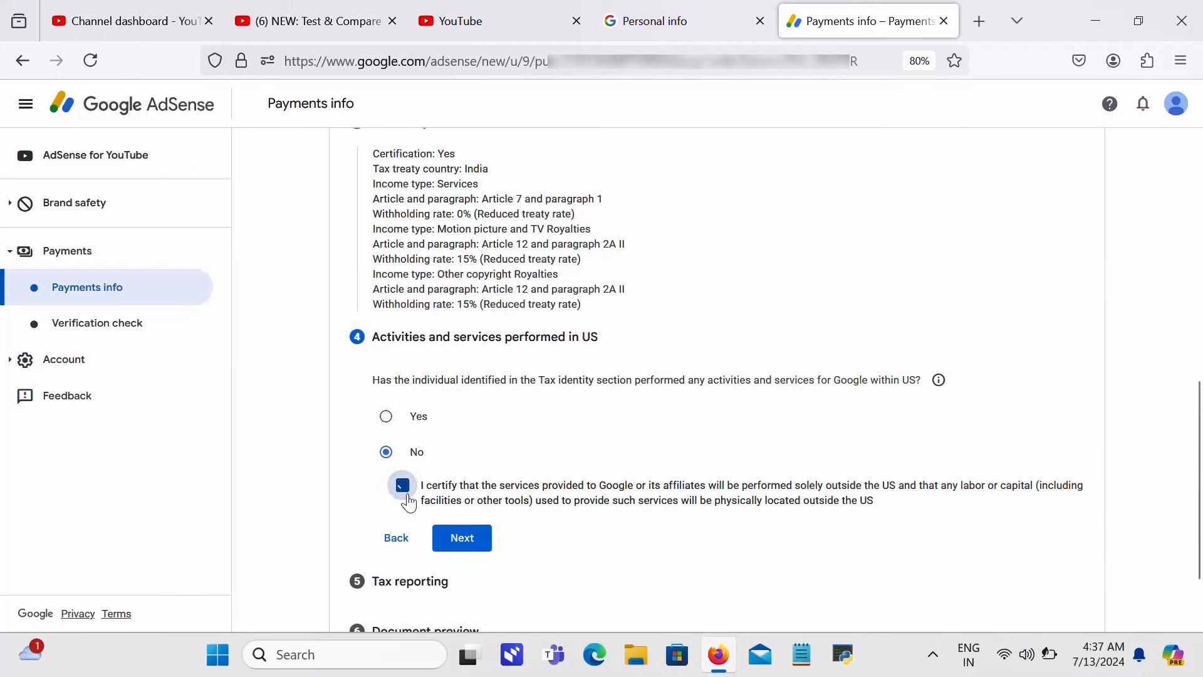
click(463, 545)
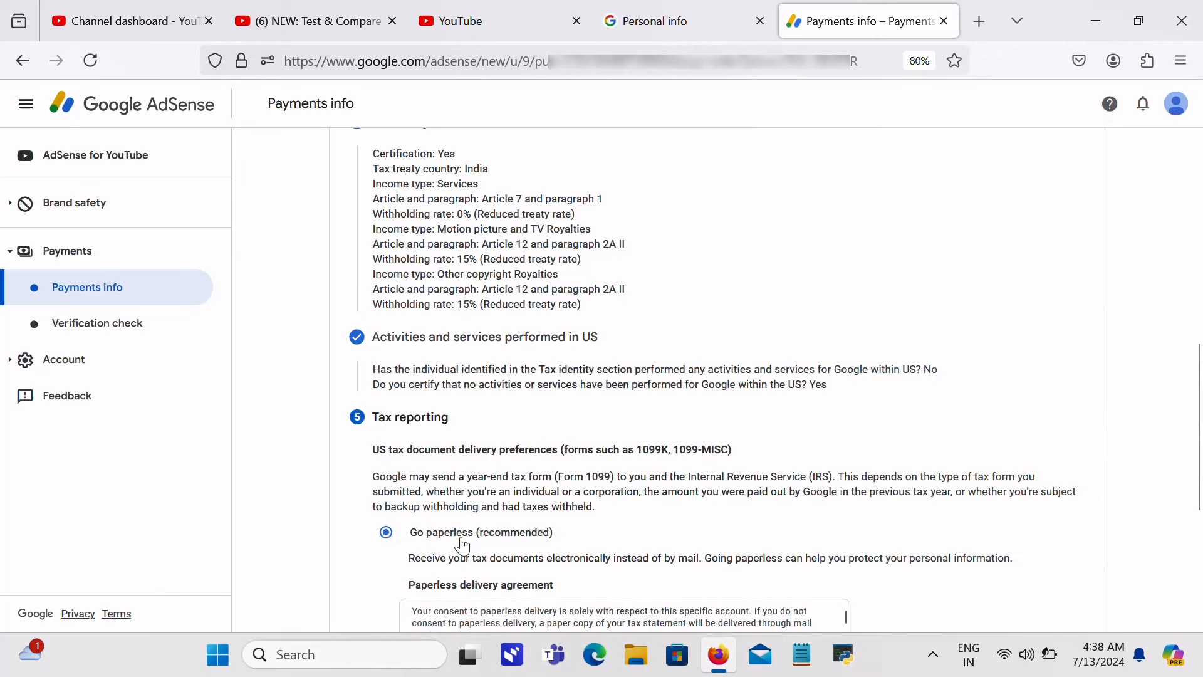
Step: Choose to receive tax documents by mail and finish the Tax reporting step
drag(1200, 460, 1201, 569)
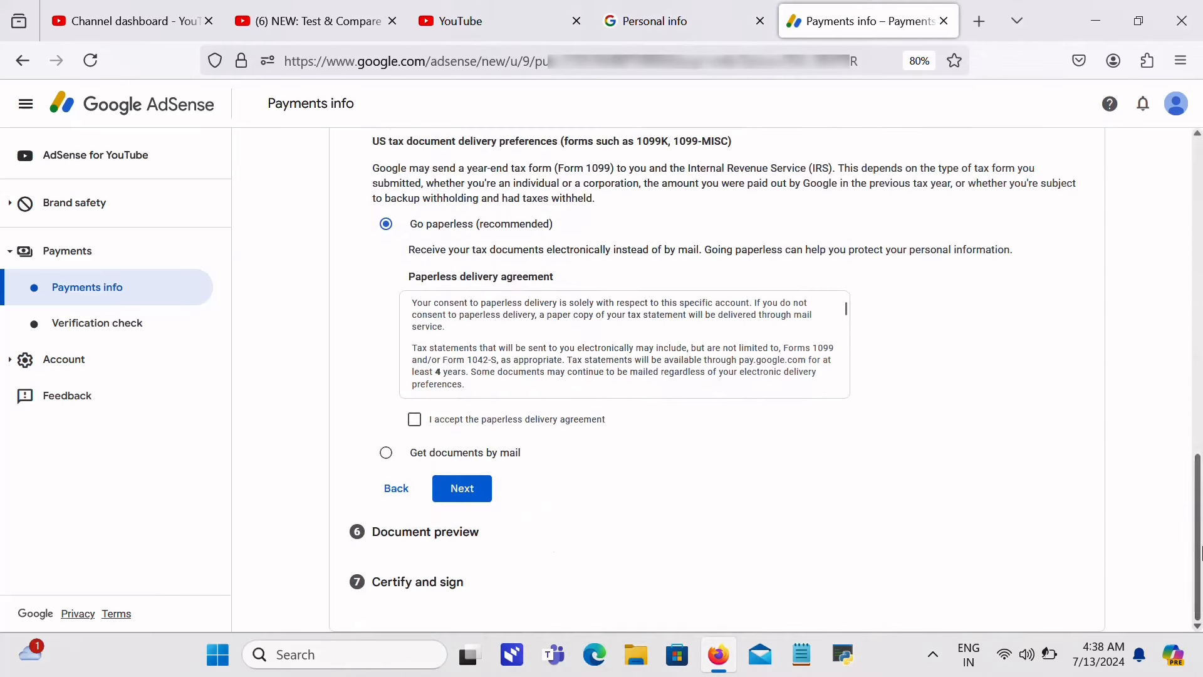
click(415, 426)
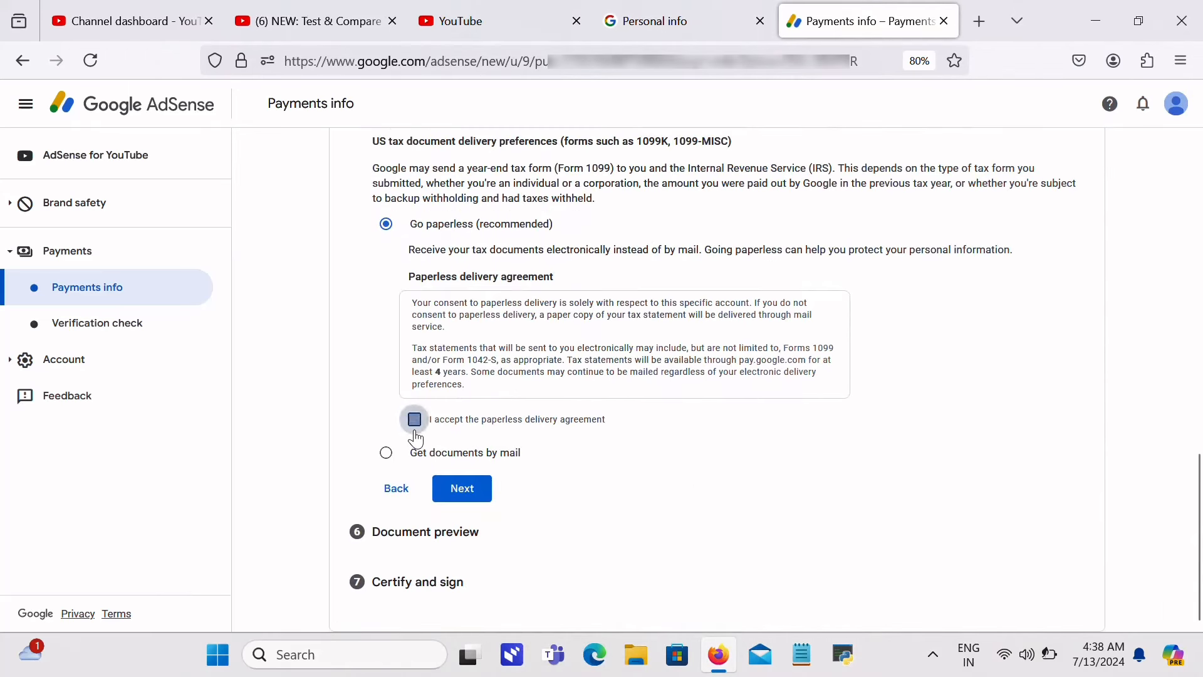
click(389, 453)
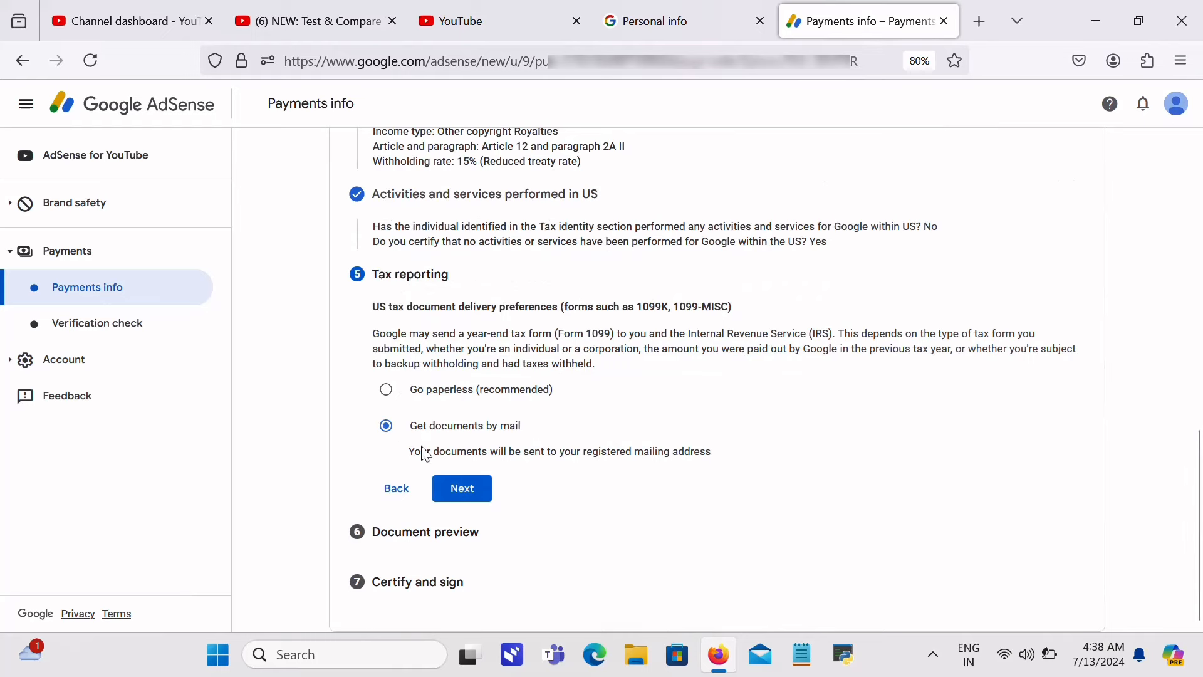
click(463, 490)
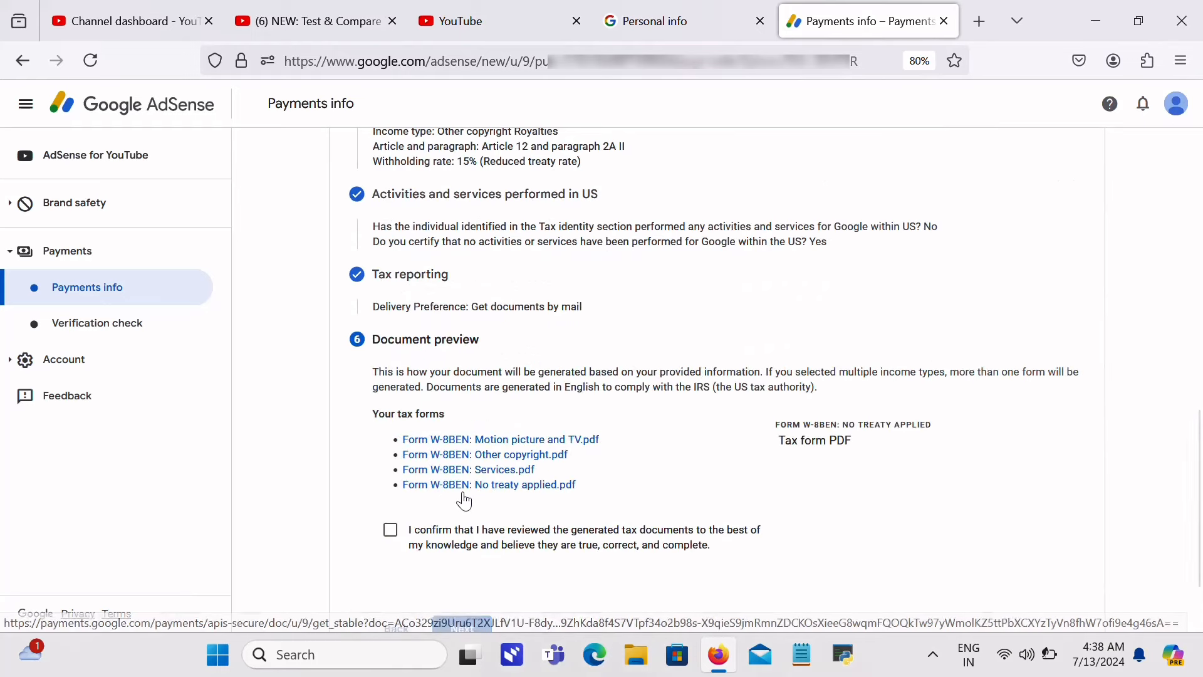
Step: Confirm the generated W-8BEN forms were reviewed and continue to Certify and sign
click(386, 530)
scroll(1200, 550, down, 3)
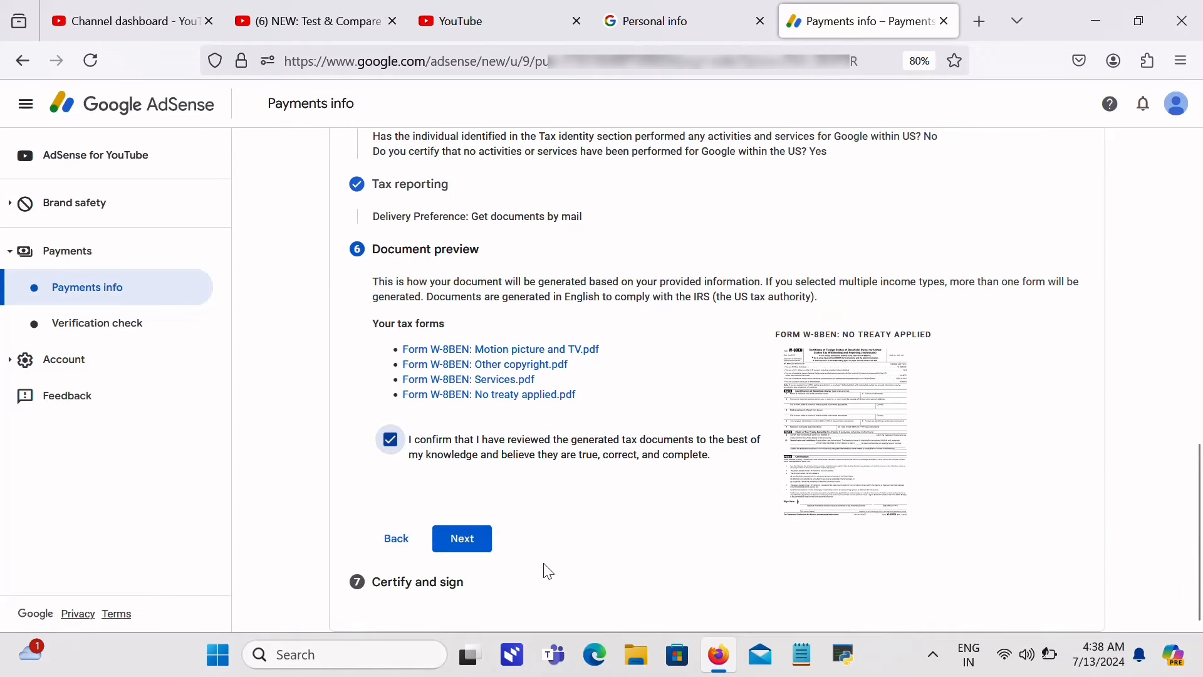
click(461, 539)
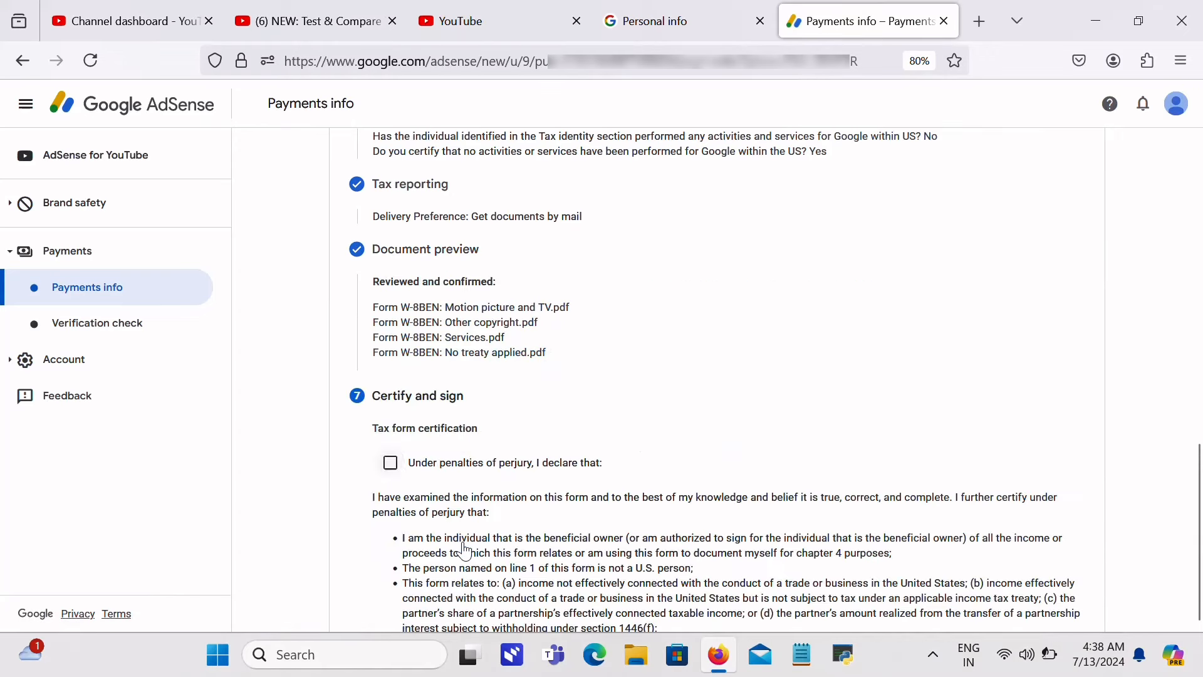
Step: Certify under penalties of perjury, add the 2020 unchanged status affidavit, and confirm beneficial ownership (Yes)
click(390, 462)
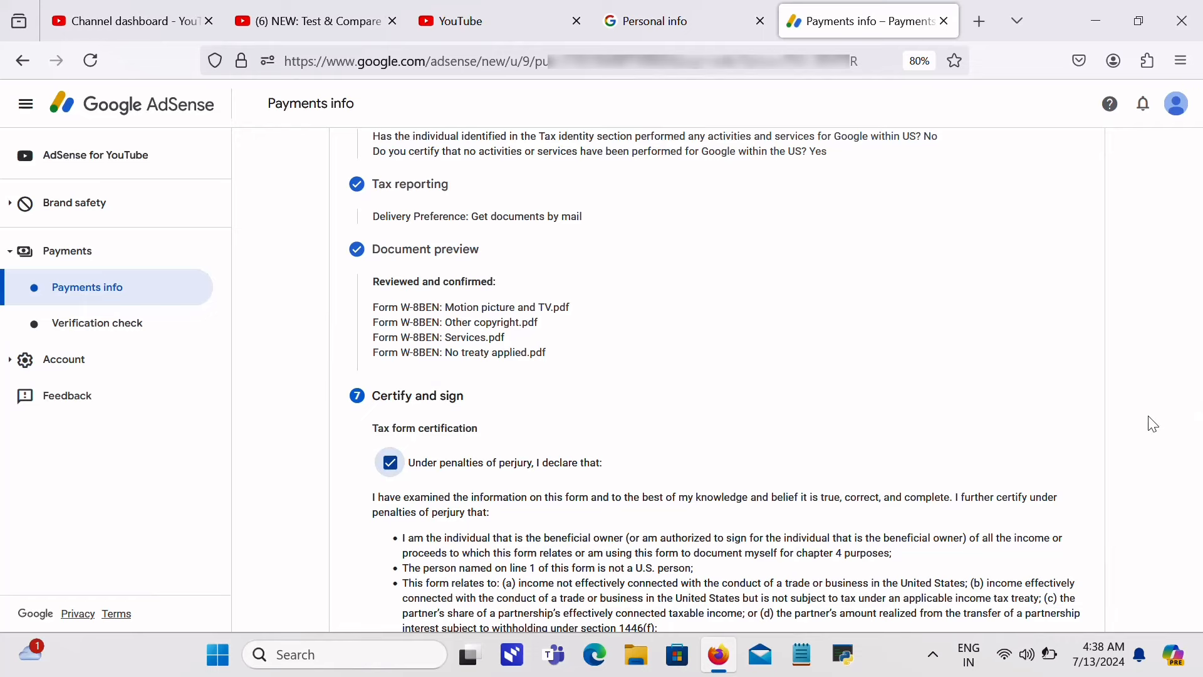
scroll(1153, 424, down, 3)
scroll(1153, 424, down, 5)
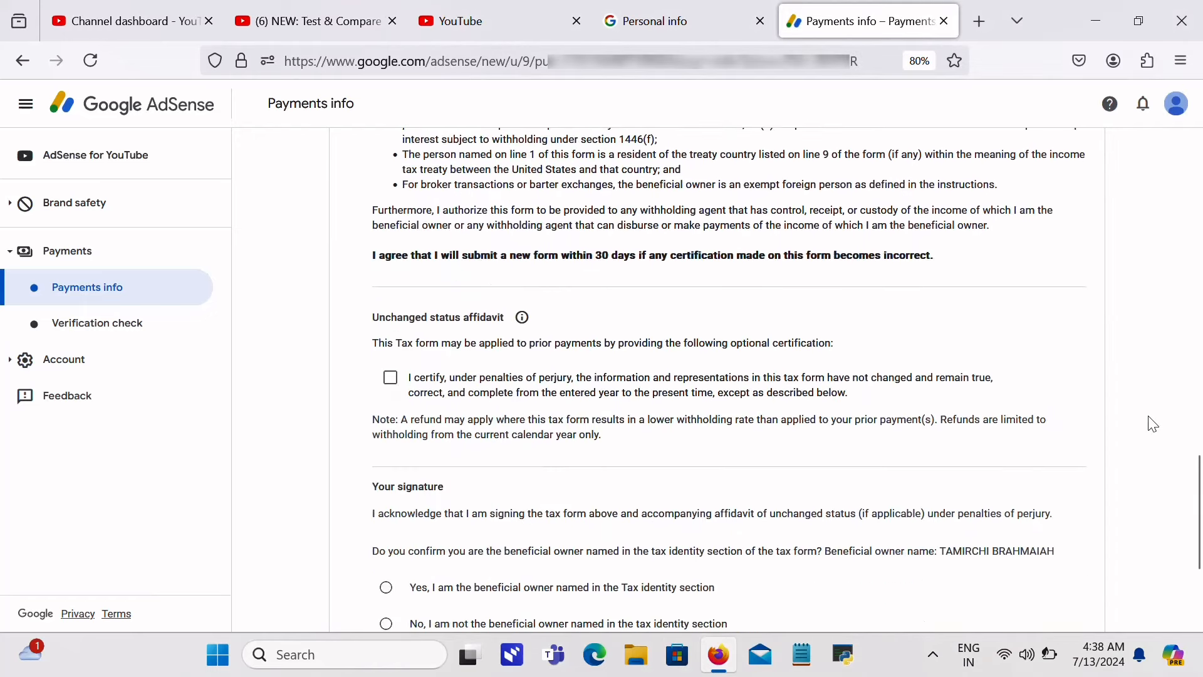
scroll(1153, 424, down, 1)
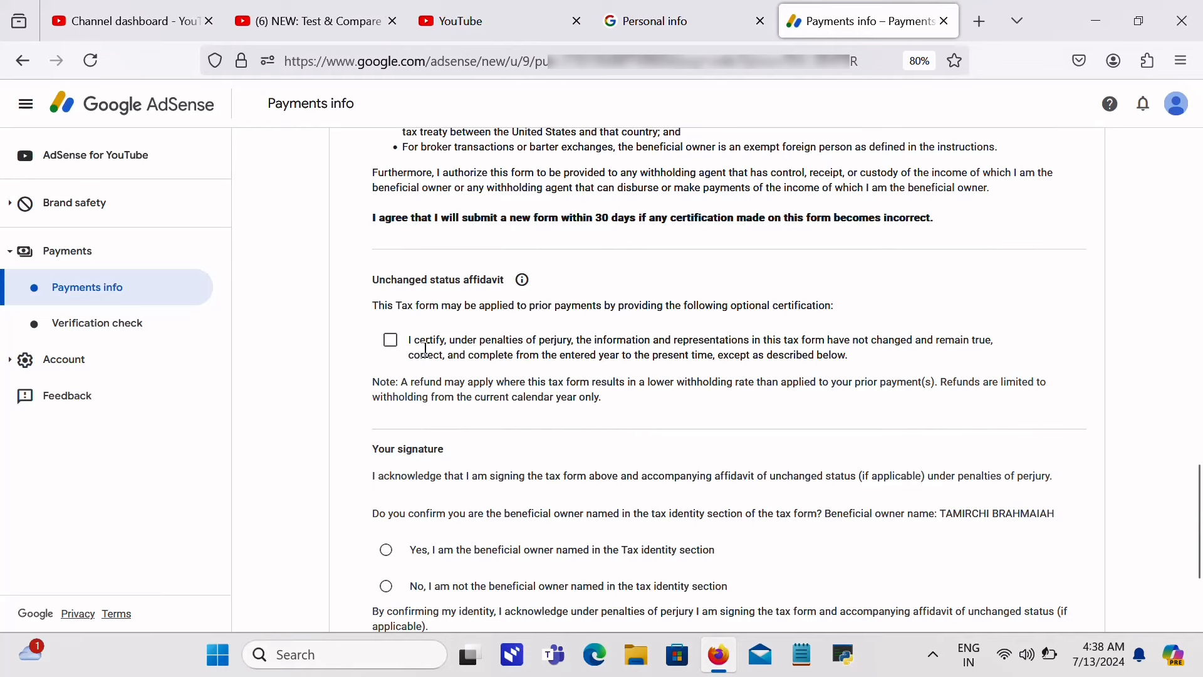
click(390, 341)
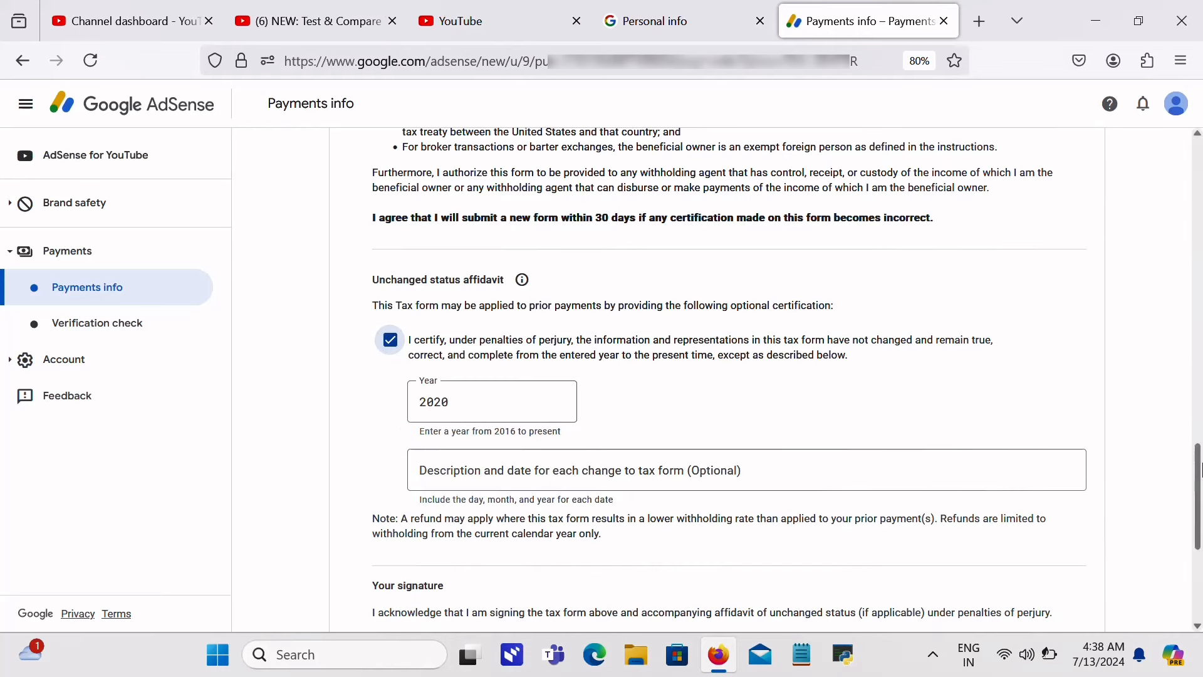
drag(1199, 468, 1199, 525)
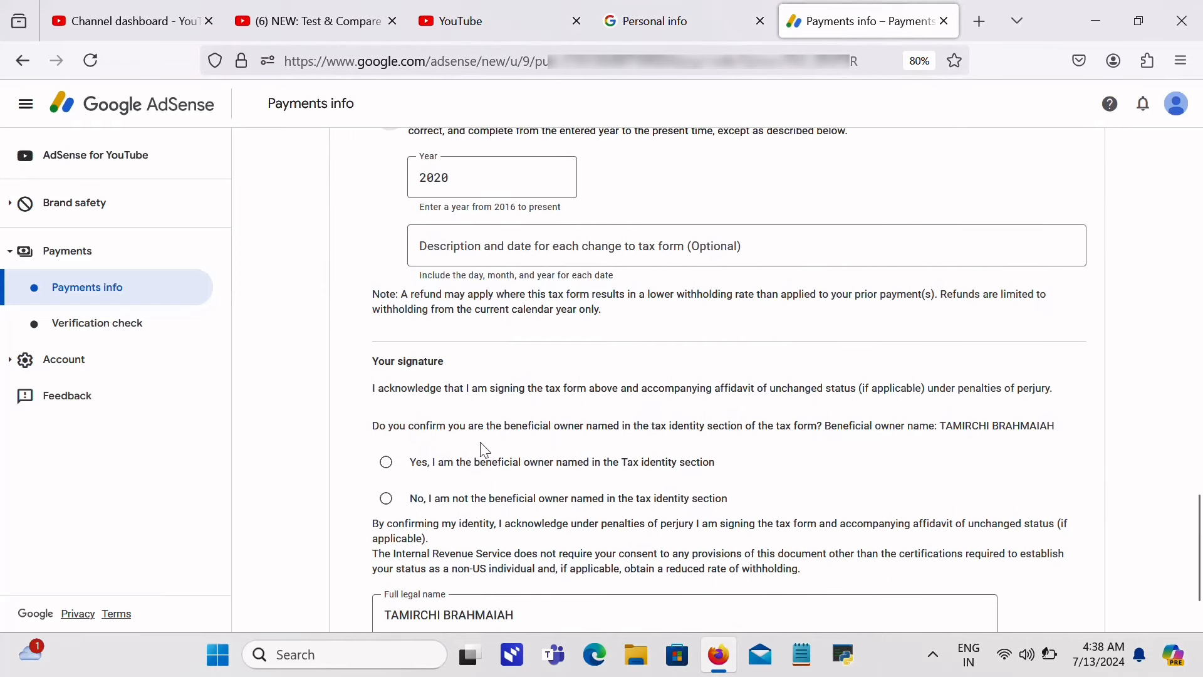
click(397, 466)
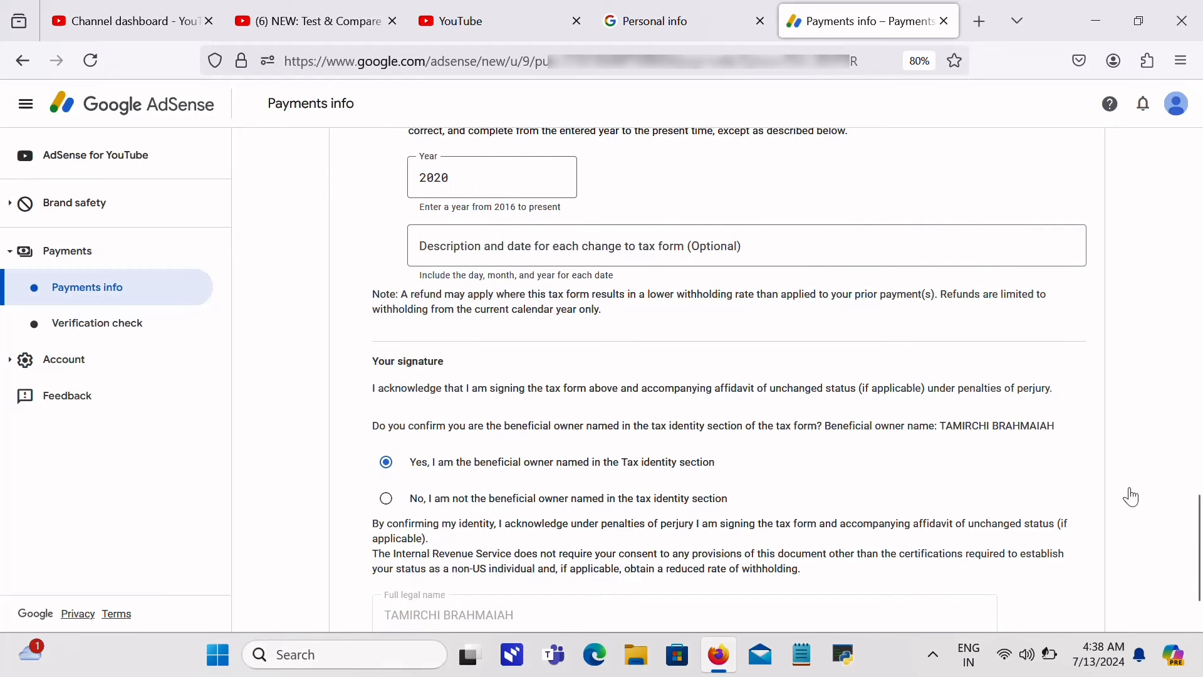
drag(1199, 540, 1198, 559)
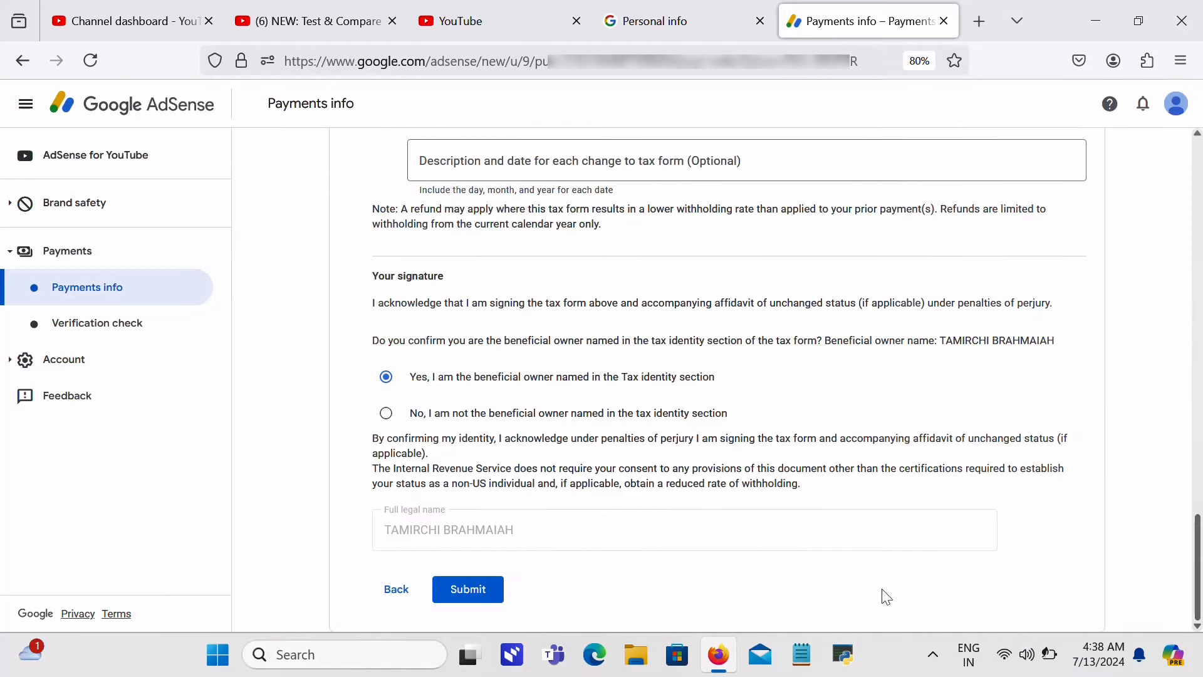
Step: Submit the completed W-8BEN tax form and wait for the Payments info page
click(492, 588)
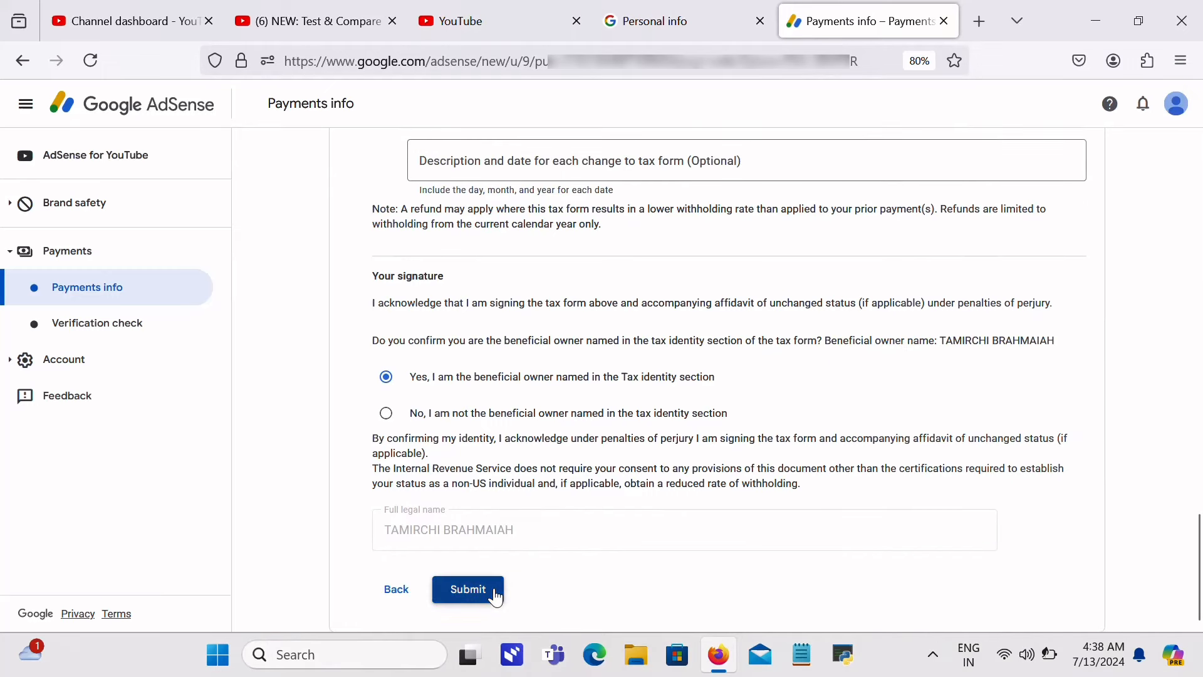